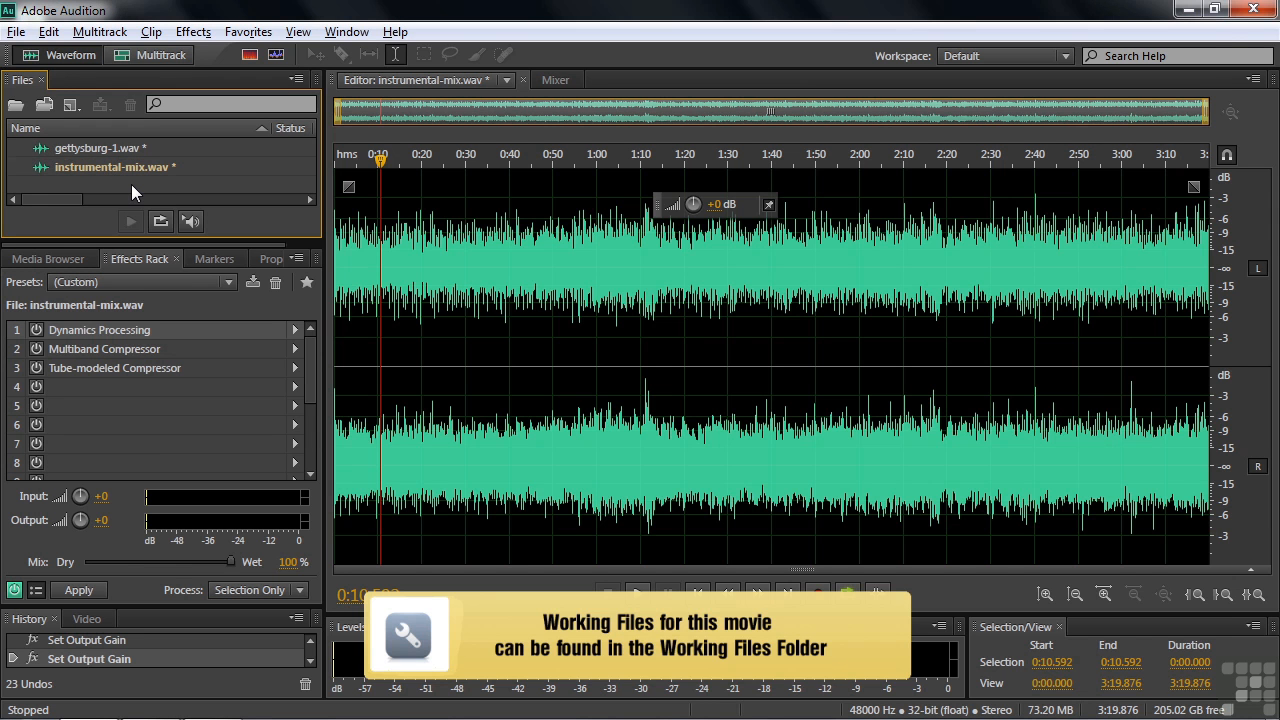
- Browse from Working Files into the music folder's Just Too Hard to Find folder, then cancel
key(ctrl+o)
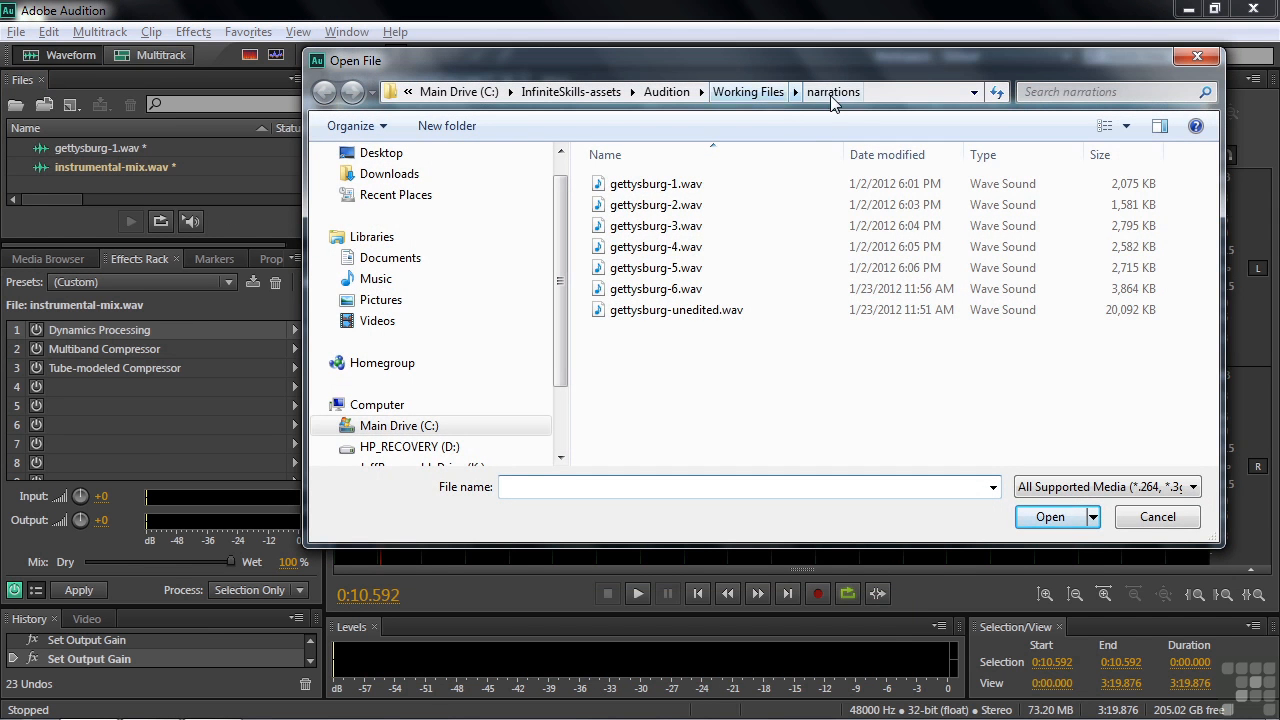
click(752, 92)
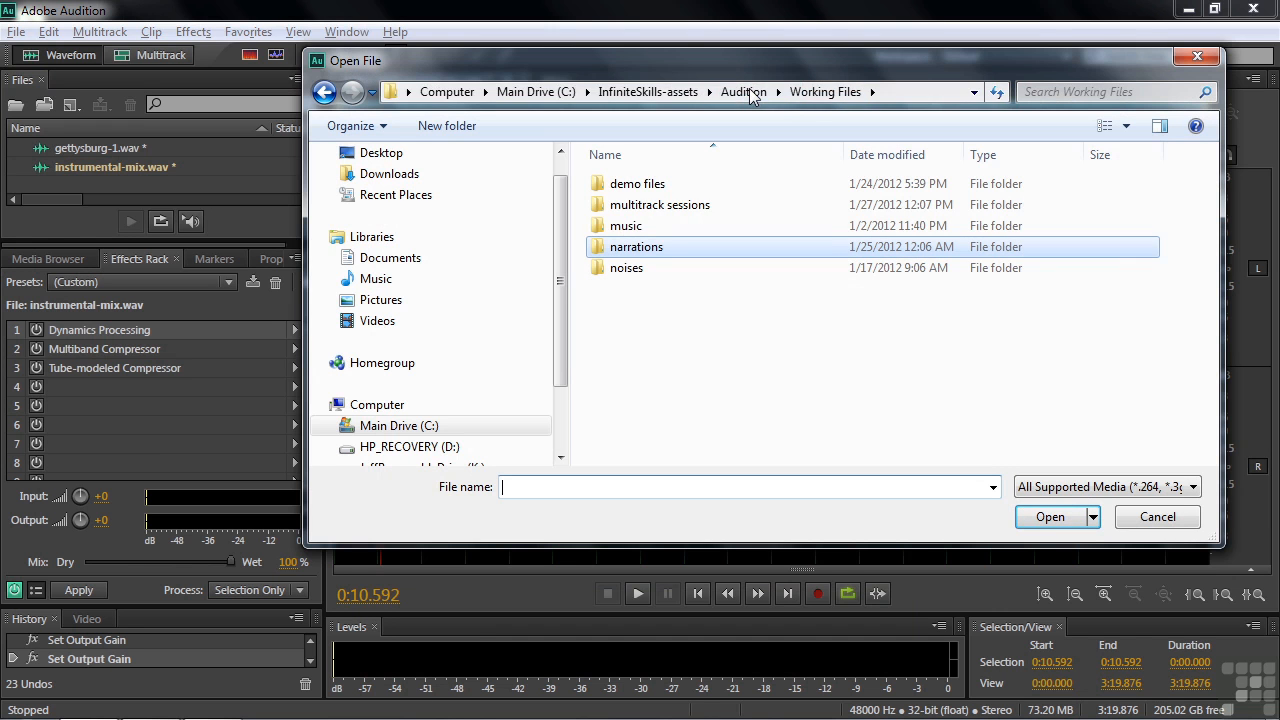
double_click(626, 228)
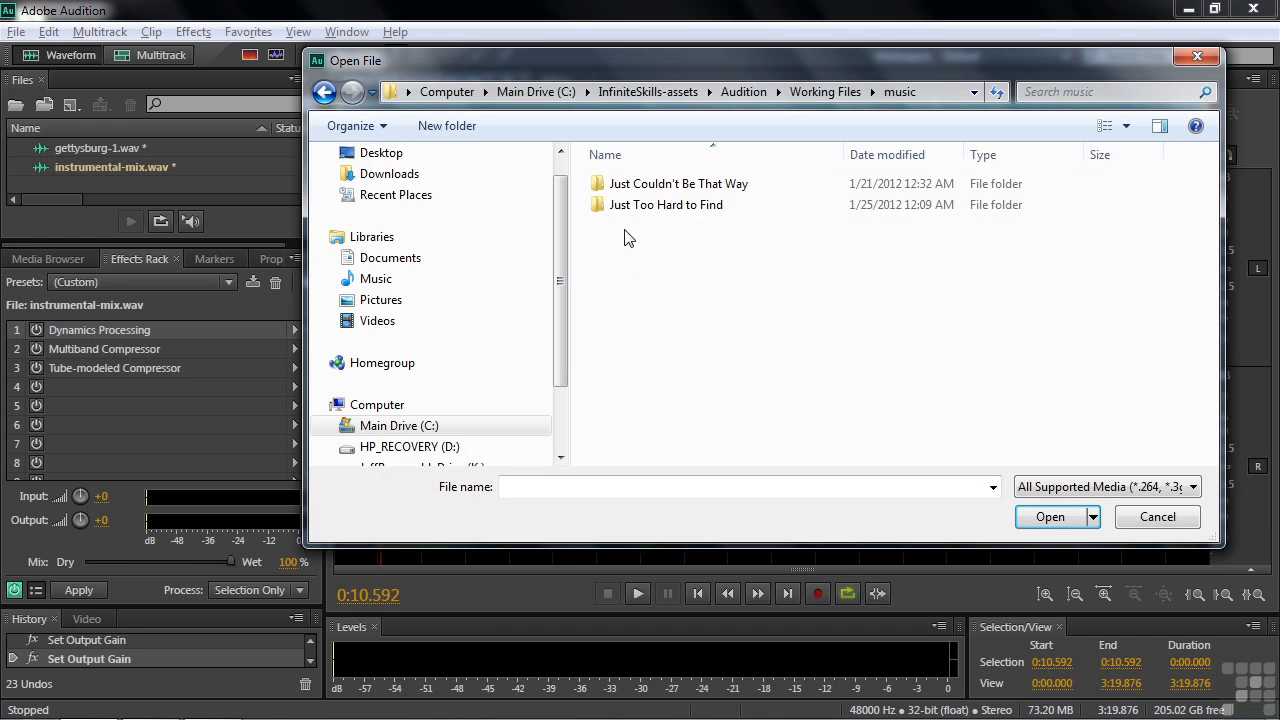
click(636, 210)
double_click(636, 212)
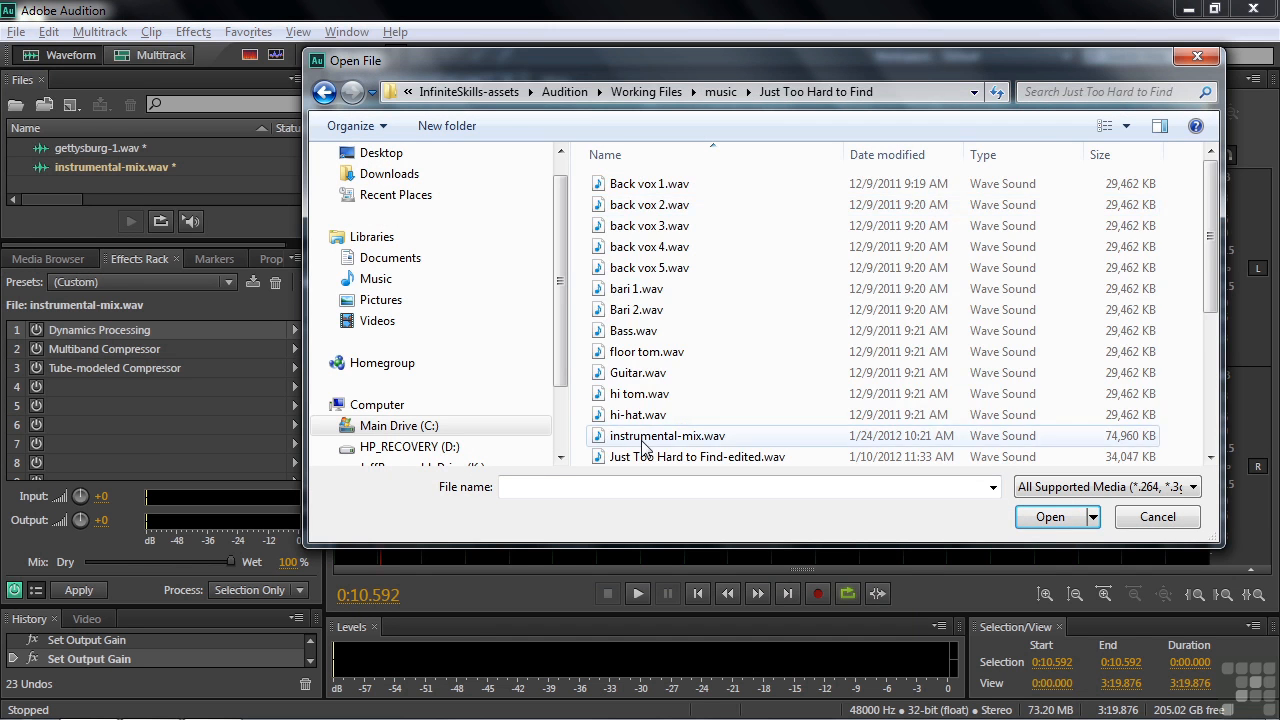
click(1178, 522)
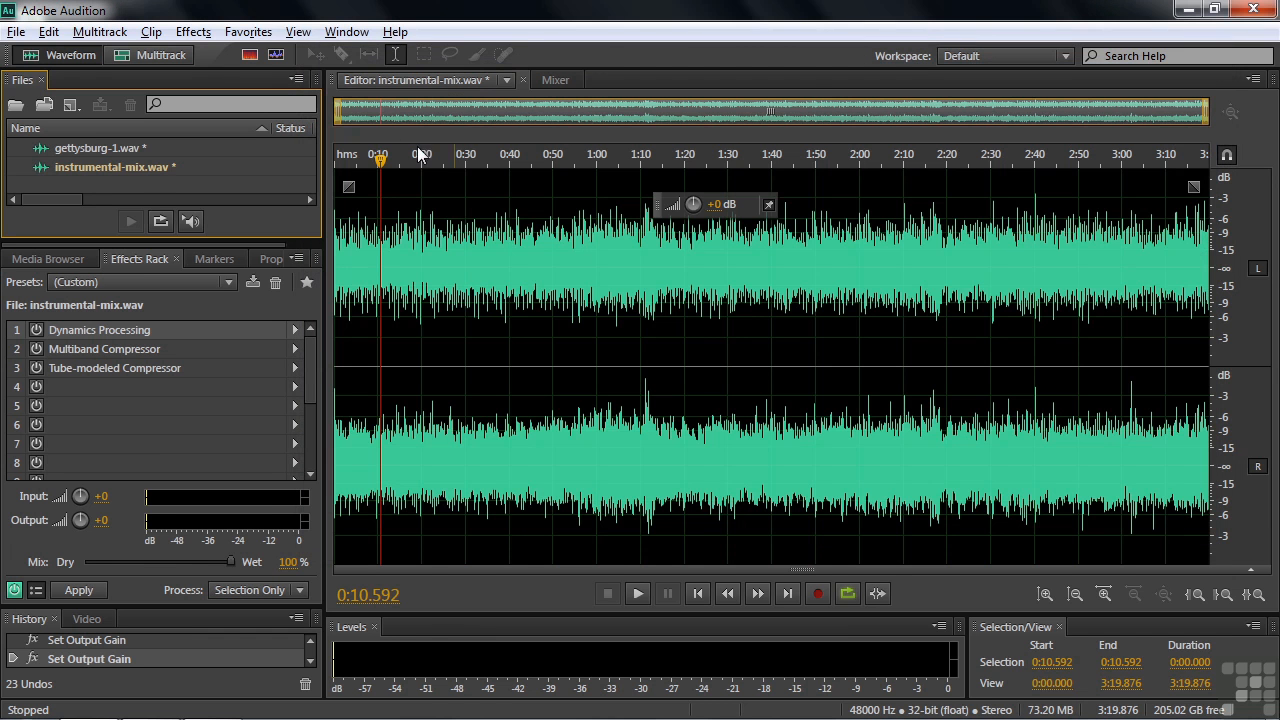
- Look through the effects list and dismiss it without choosing an effect
click(205, 36)
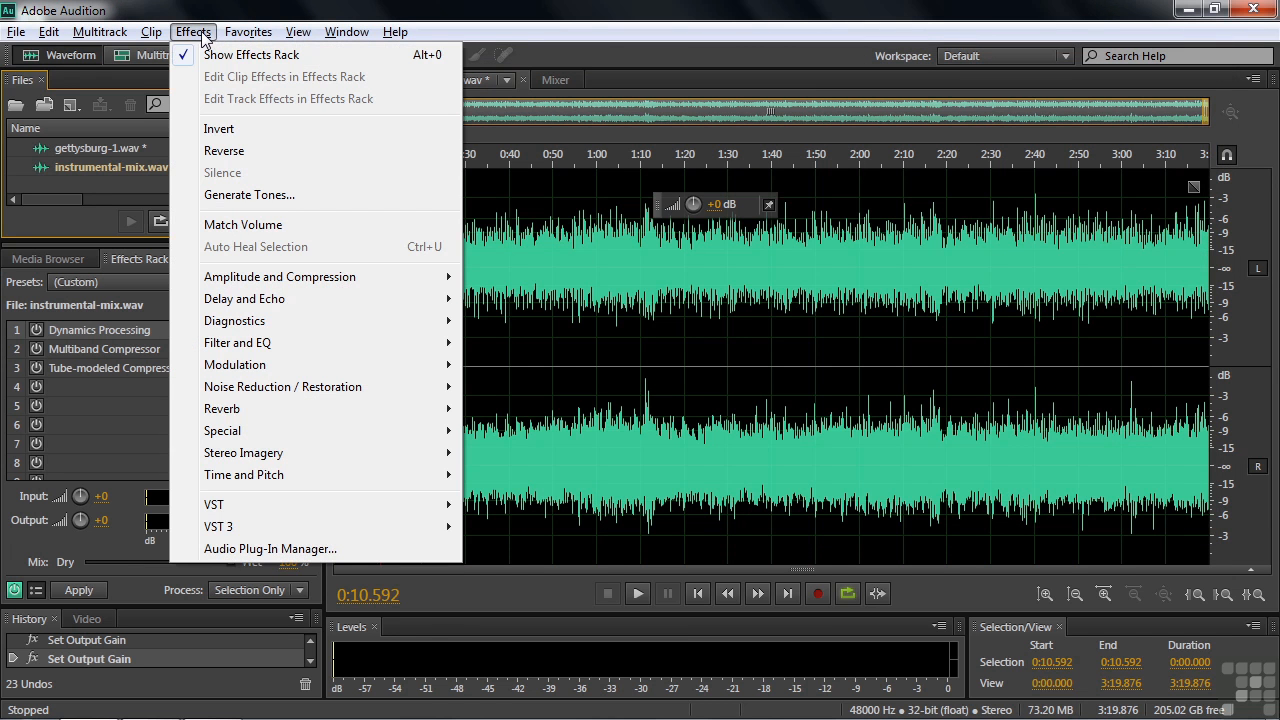
mouse_move(256, 278)
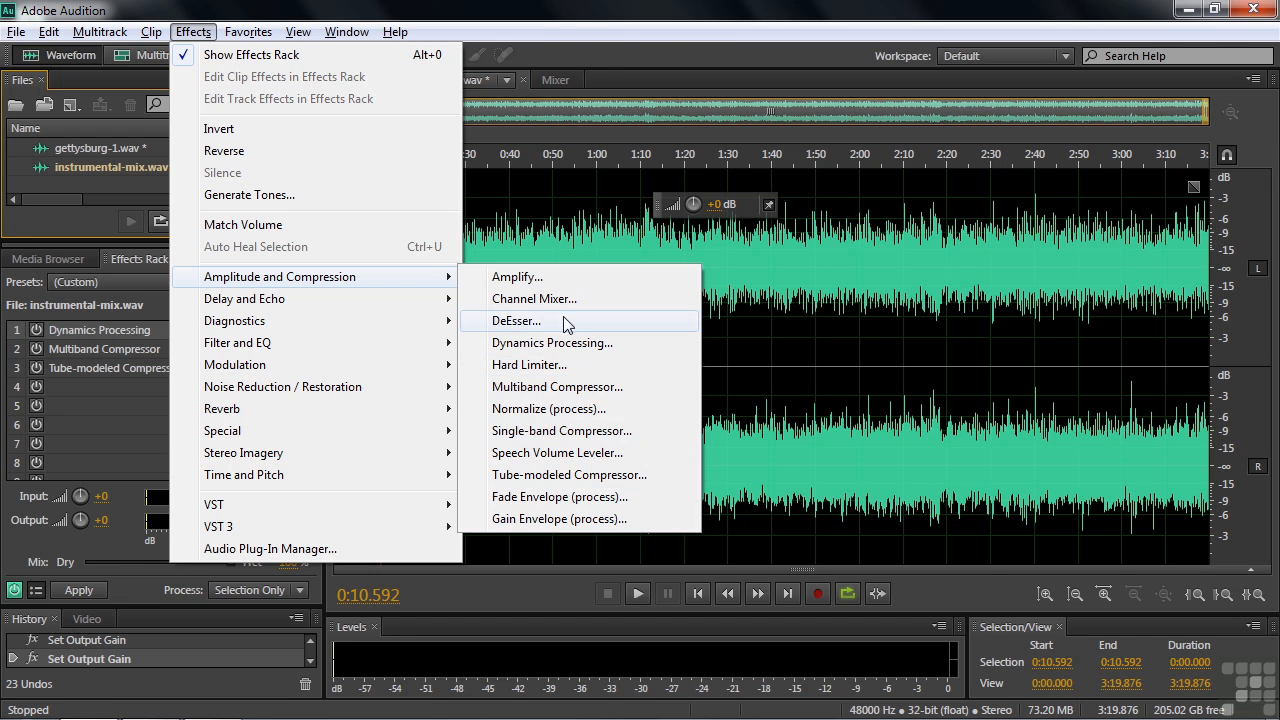
click(109, 426)
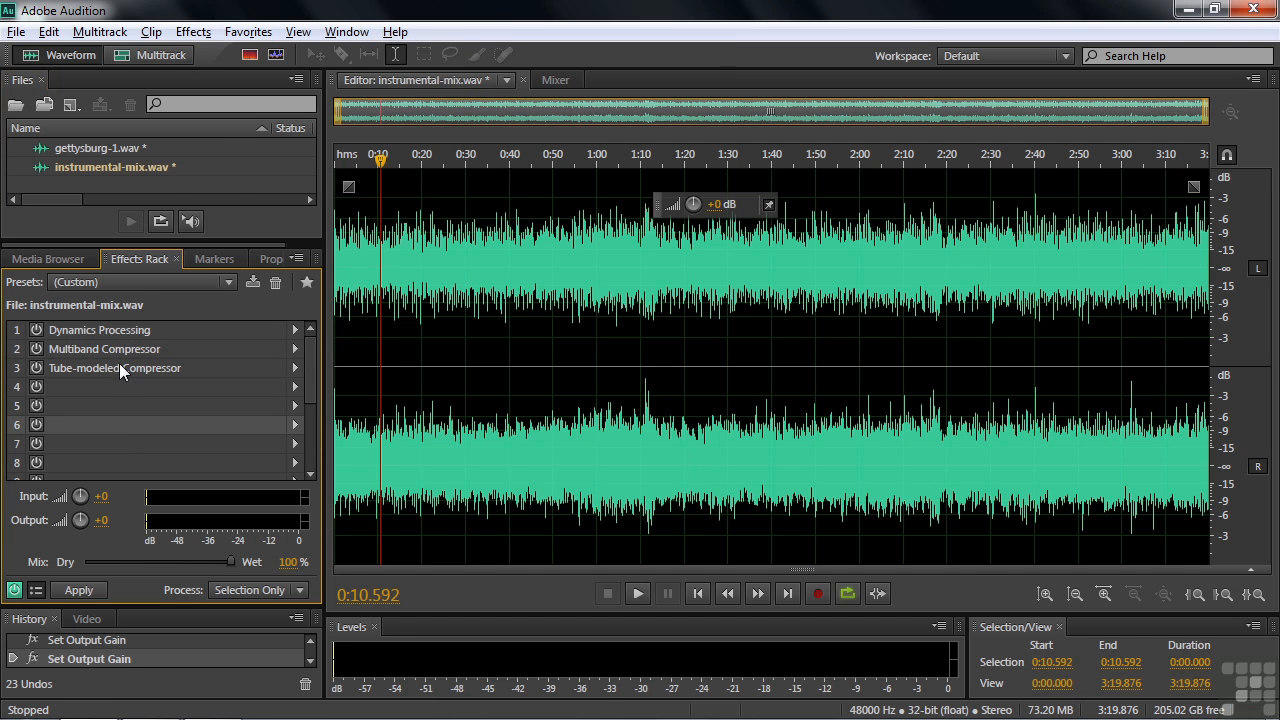
- View gettysburg-1.wav, then return to instrumental-mix.wav and open its Dynamics Processing settings
click(101, 148)
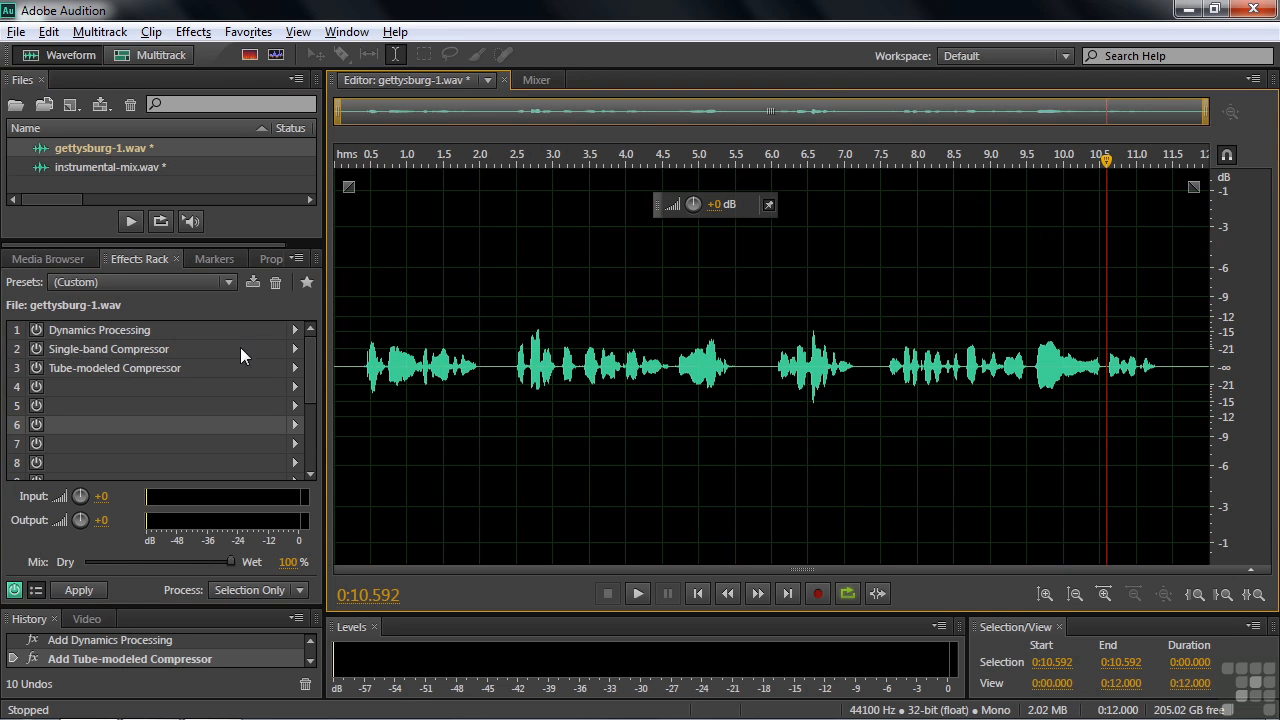
double_click(80, 165)
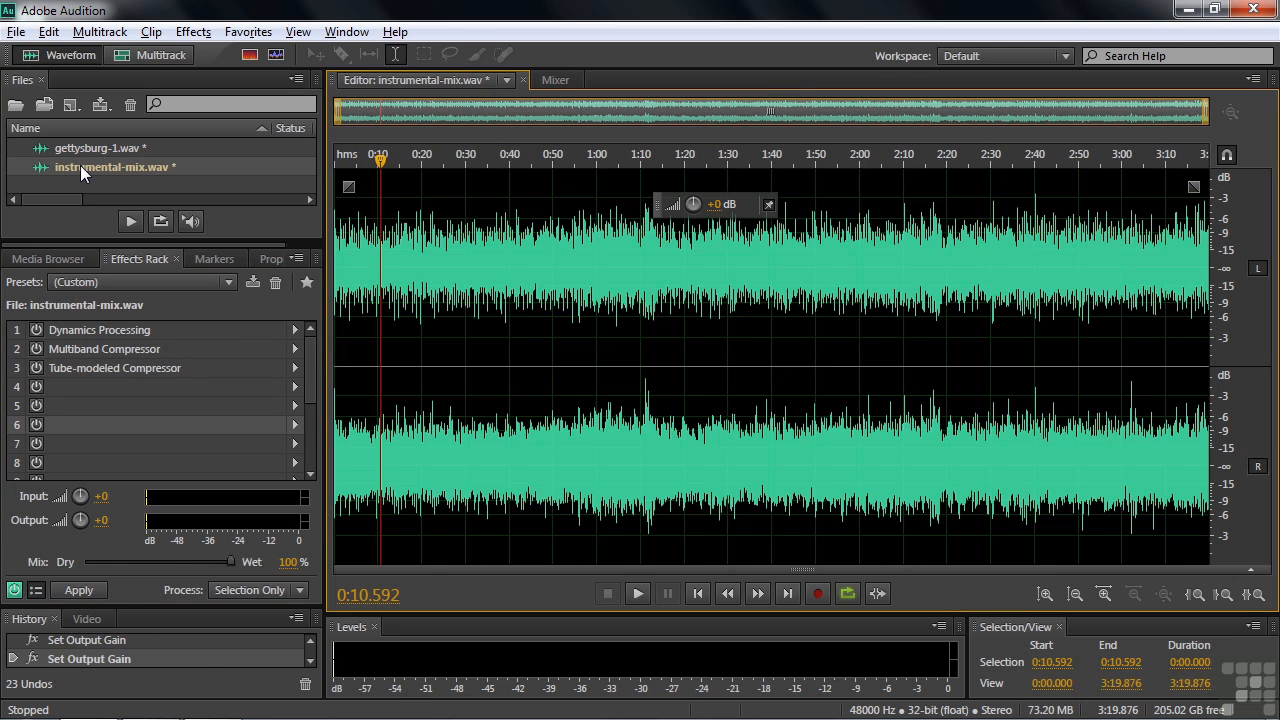
click(37, 331)
double_click(68, 330)
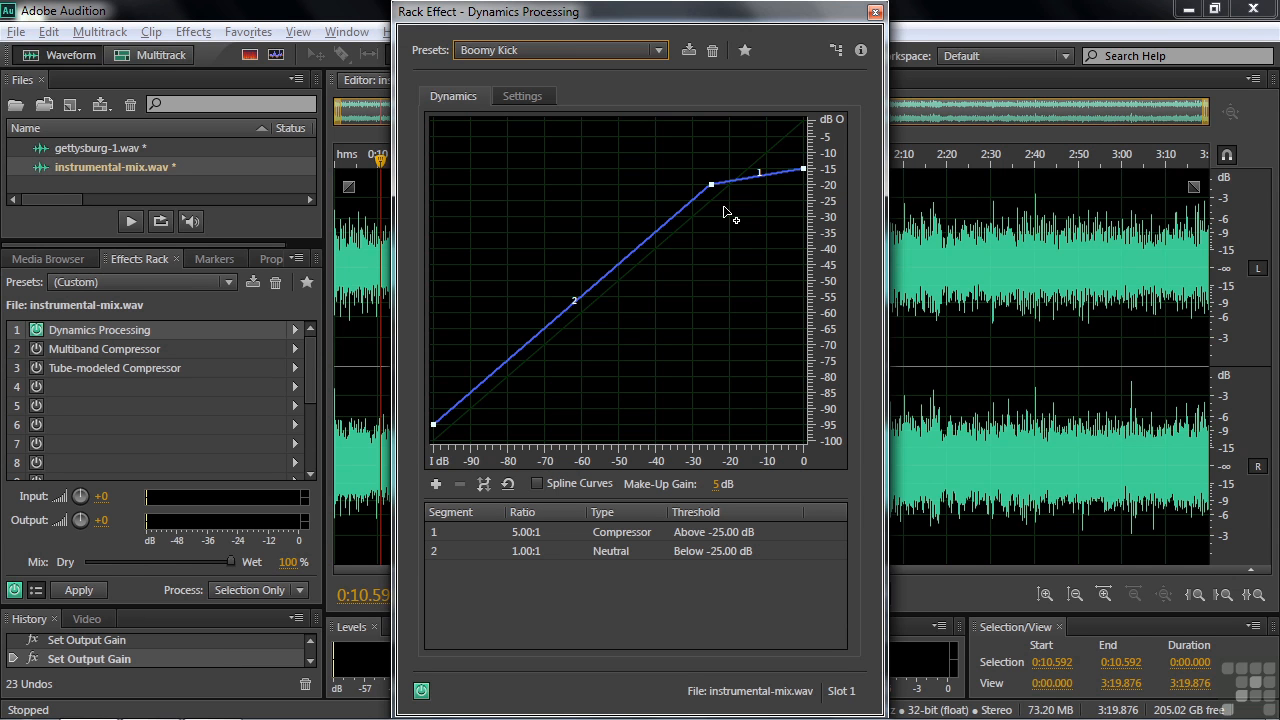
- Open the Audition CS5.5 help page describing the Dynamics Processing effect
click(860, 50)
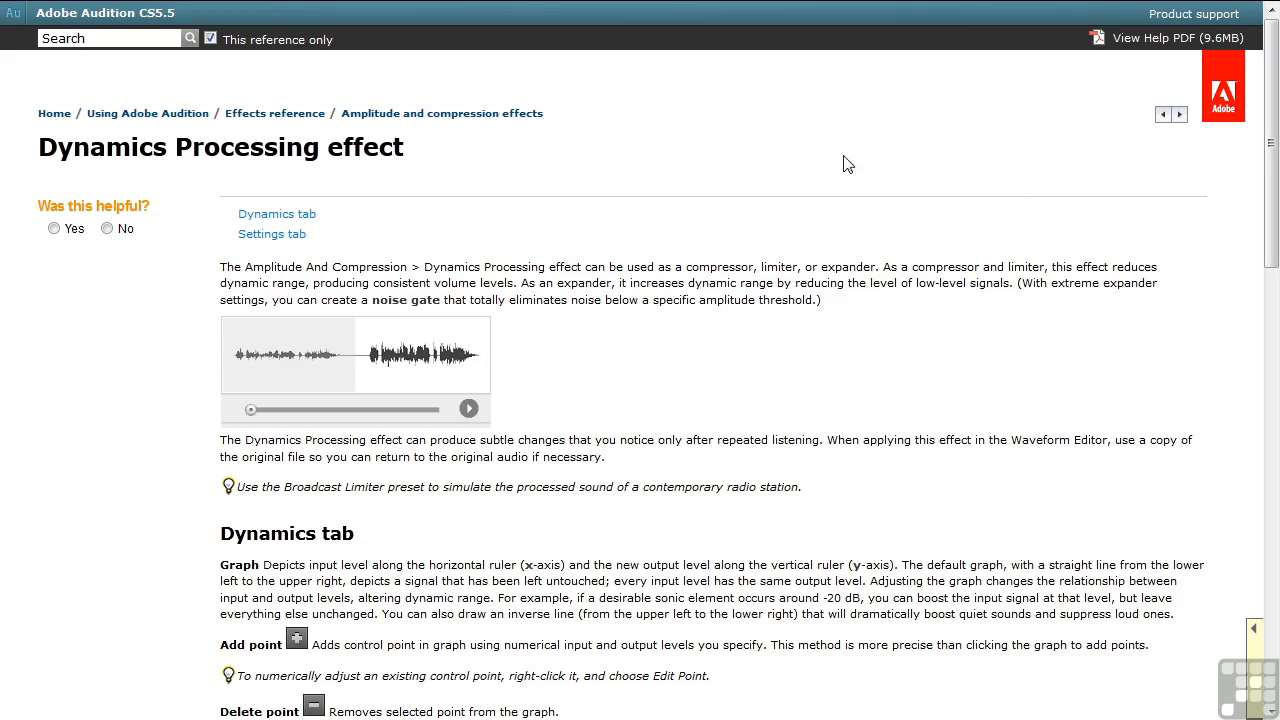
- Scroll the help page to the Dynamics tab section, then return to the Dynamics Processing window
drag(1272, 195, 1265, 170)
key(alt+Tab)
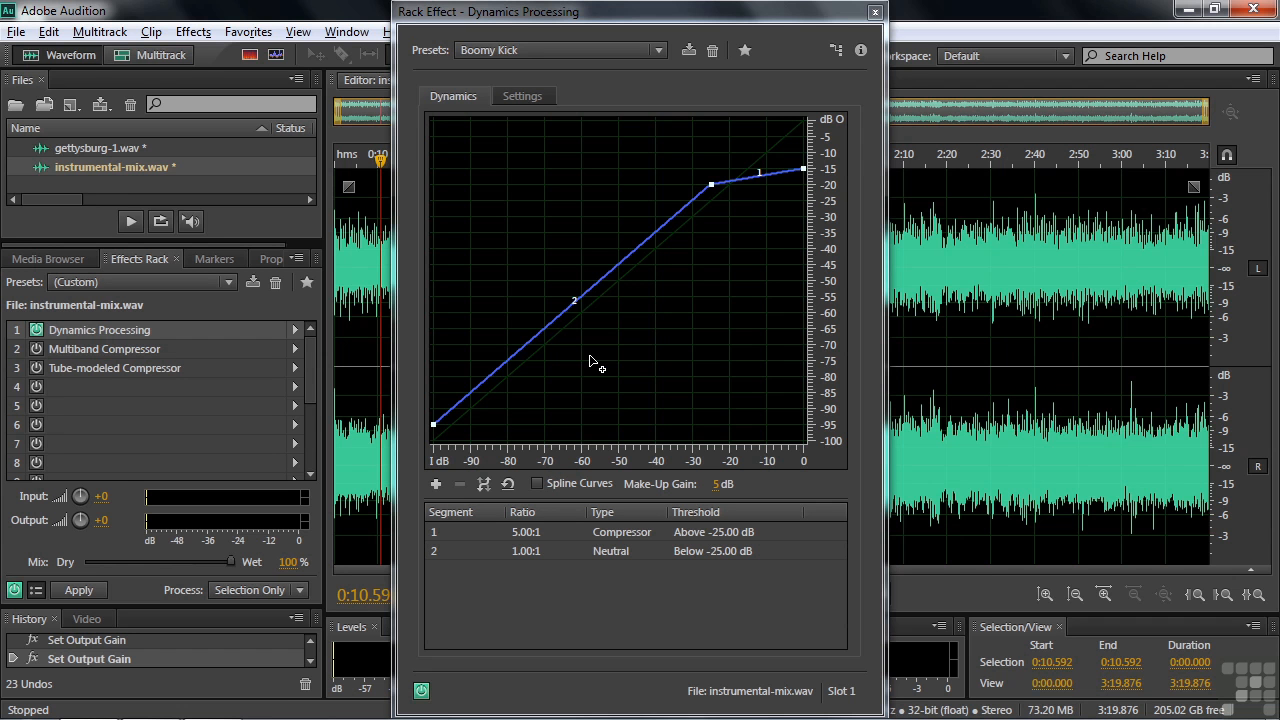
click(657, 50)
click(686, 52)
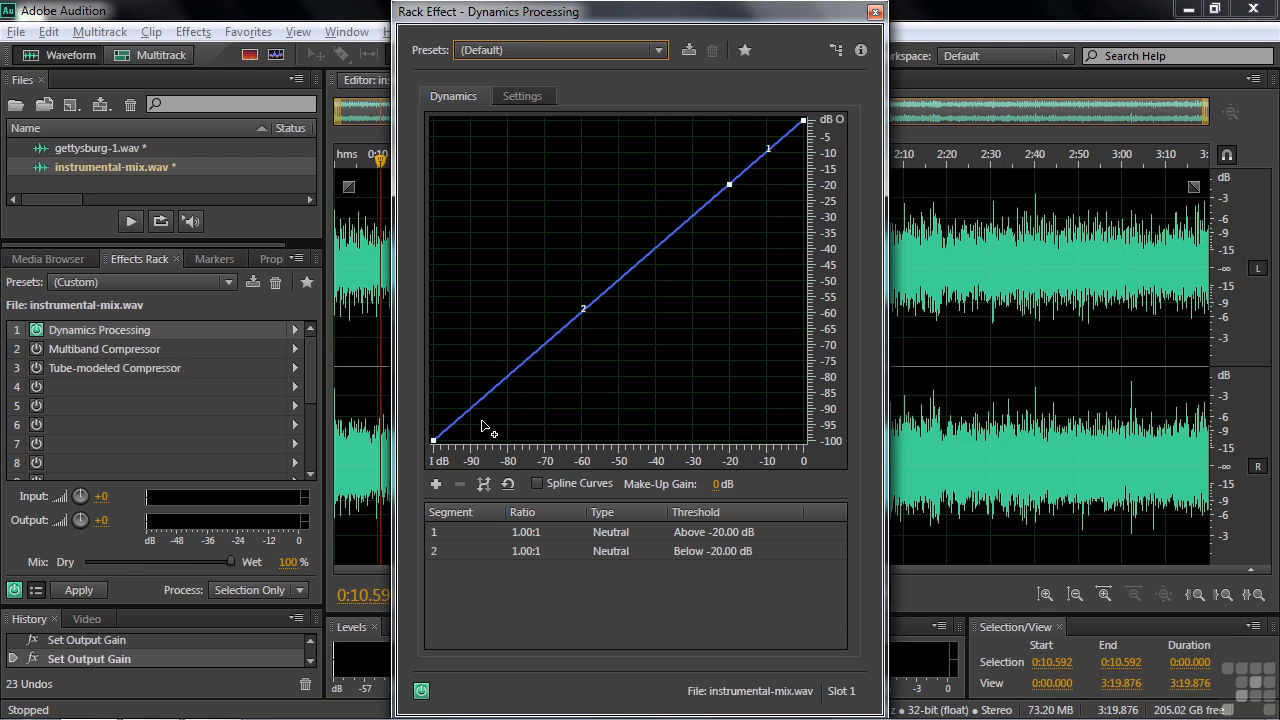
mouse_move(433, 448)
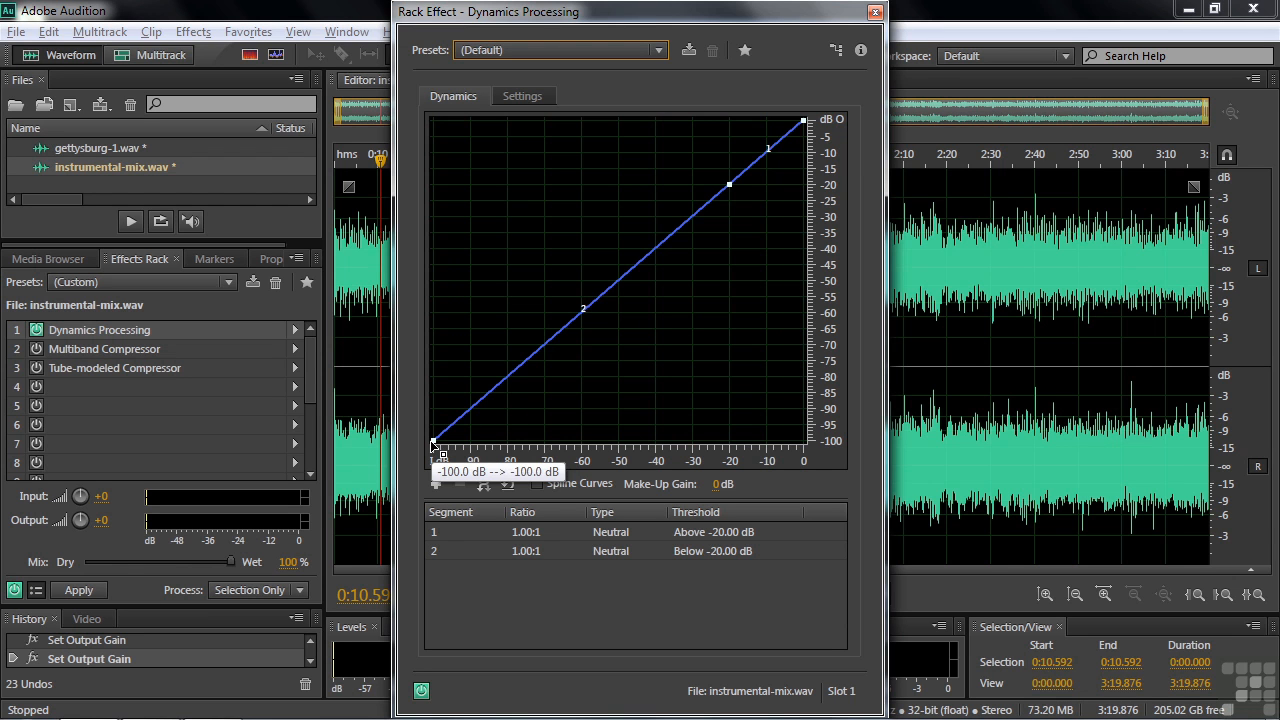
mouse_move(805, 124)
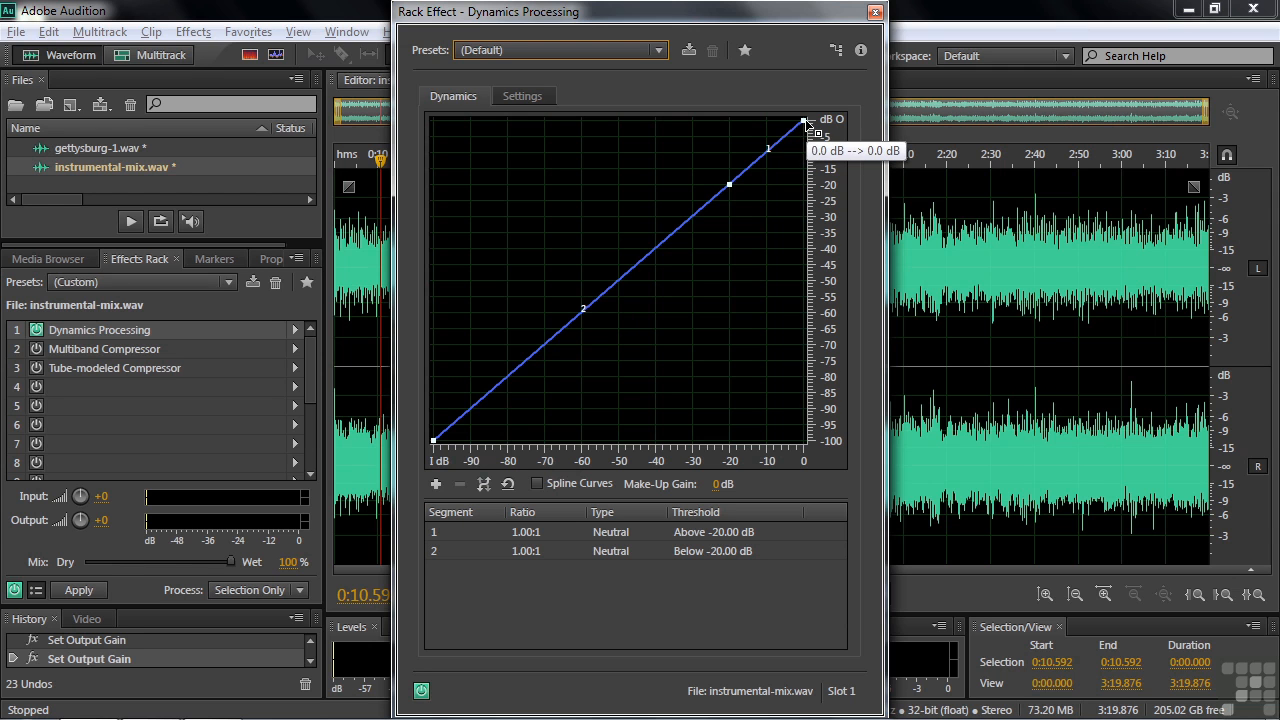
drag(806, 122, 808, 170)
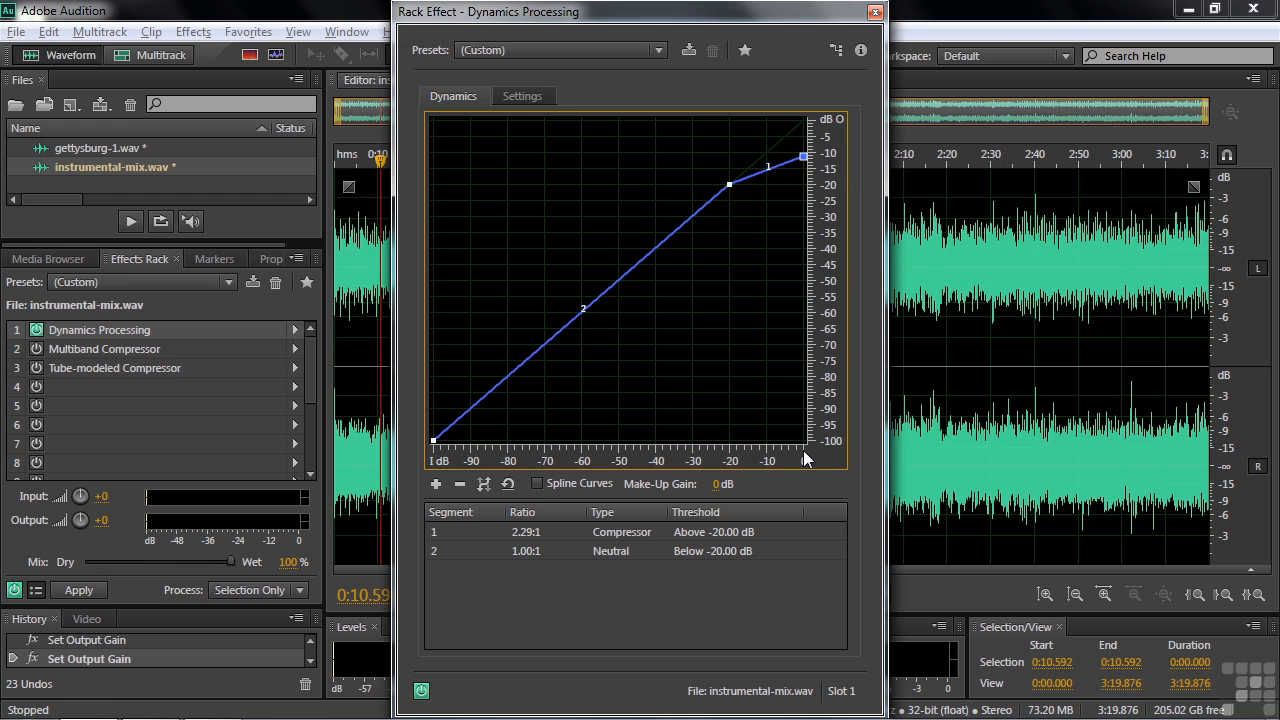
mouse_move(803, 158)
drag(803, 158, 803, 154)
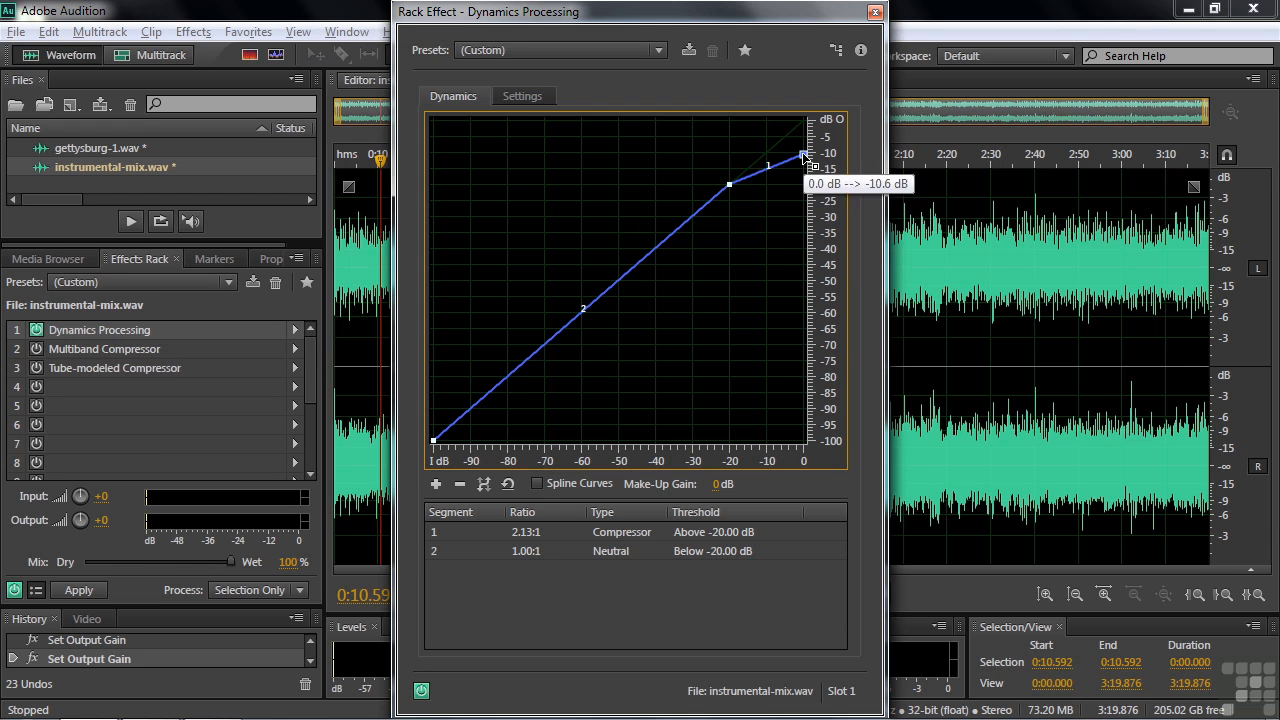
click(434, 440)
drag(434, 441, 432, 398)
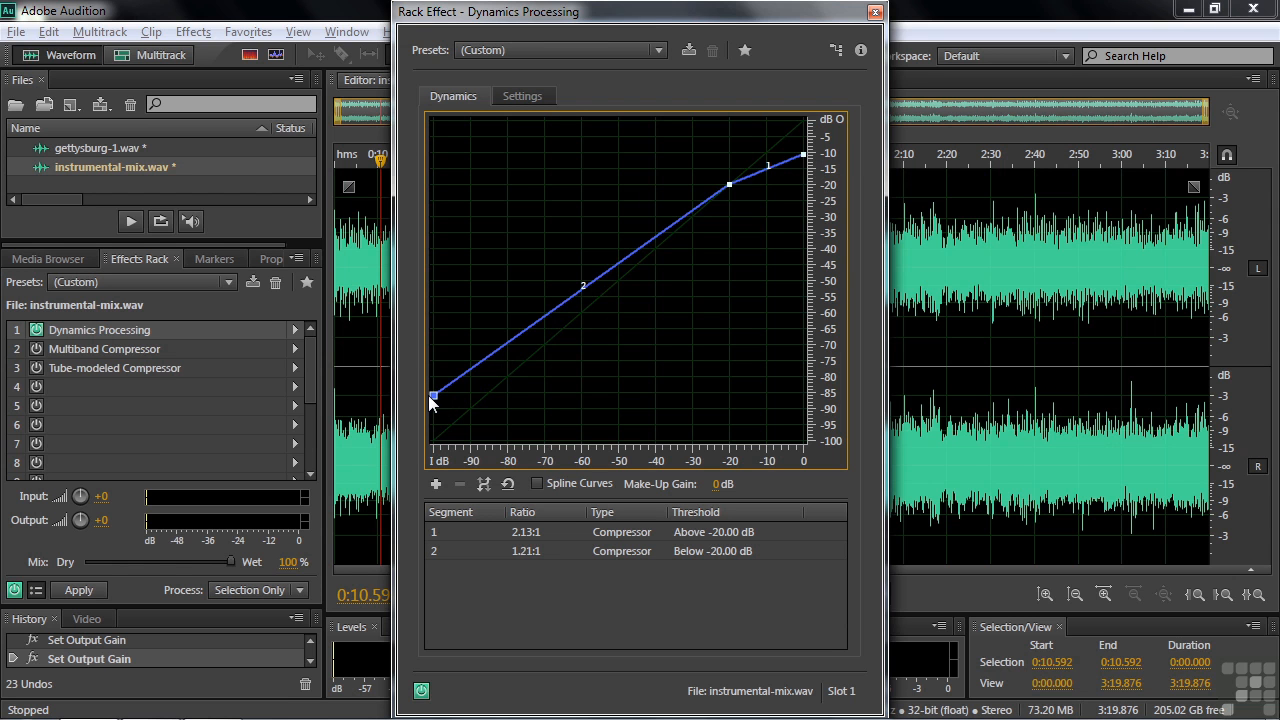
click(658, 50)
click(727, 94)
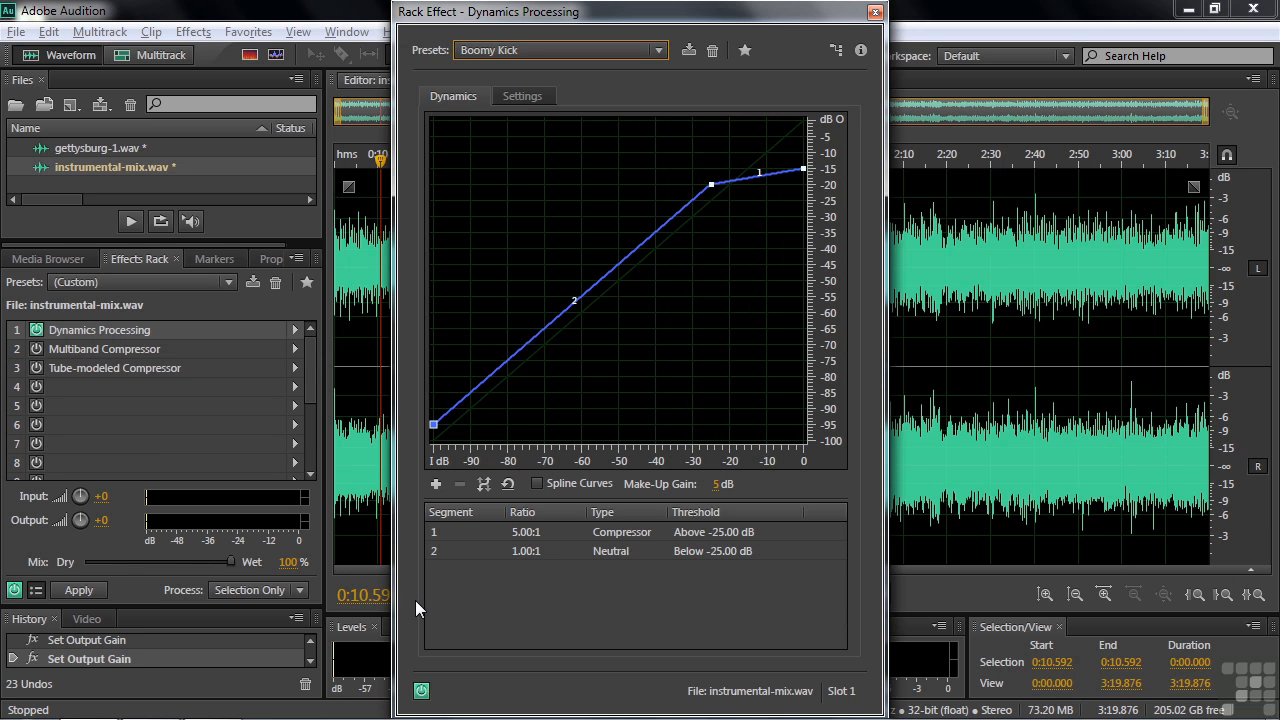
- Play the mix, bypassing and re-enabling Dynamics Processing to compare the Boomy Kick compression
key(space)
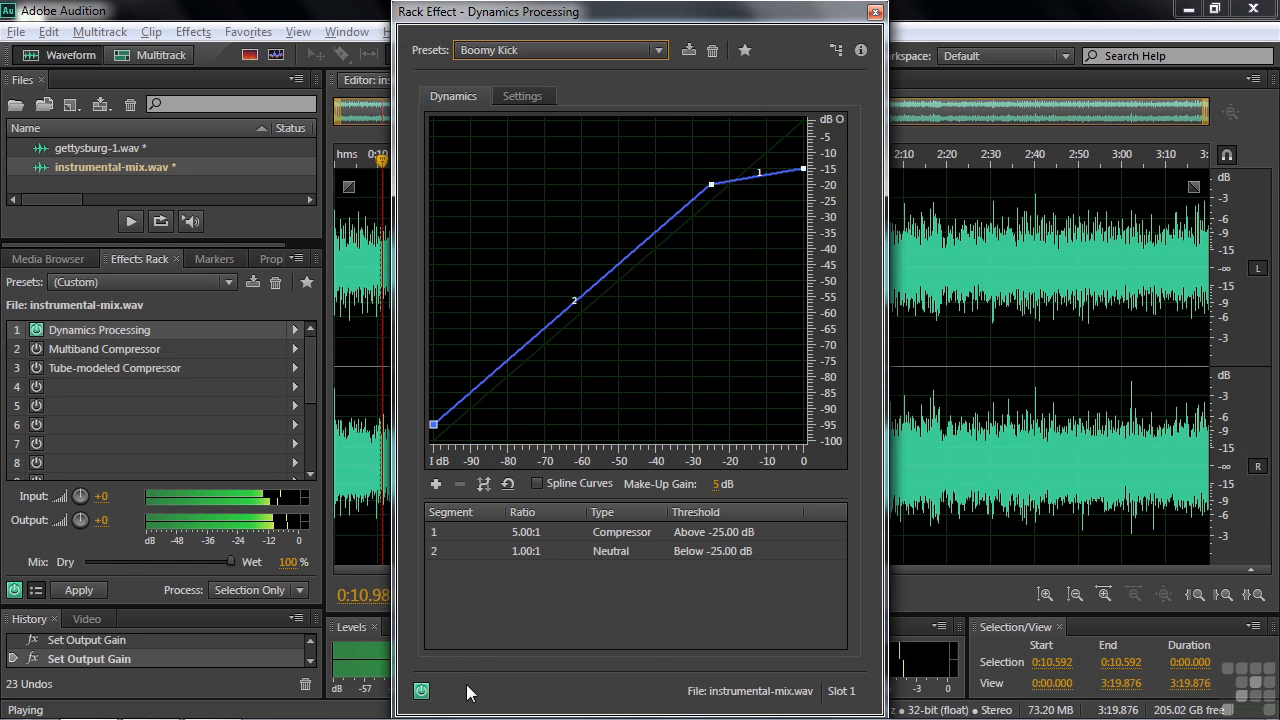
click(422, 692)
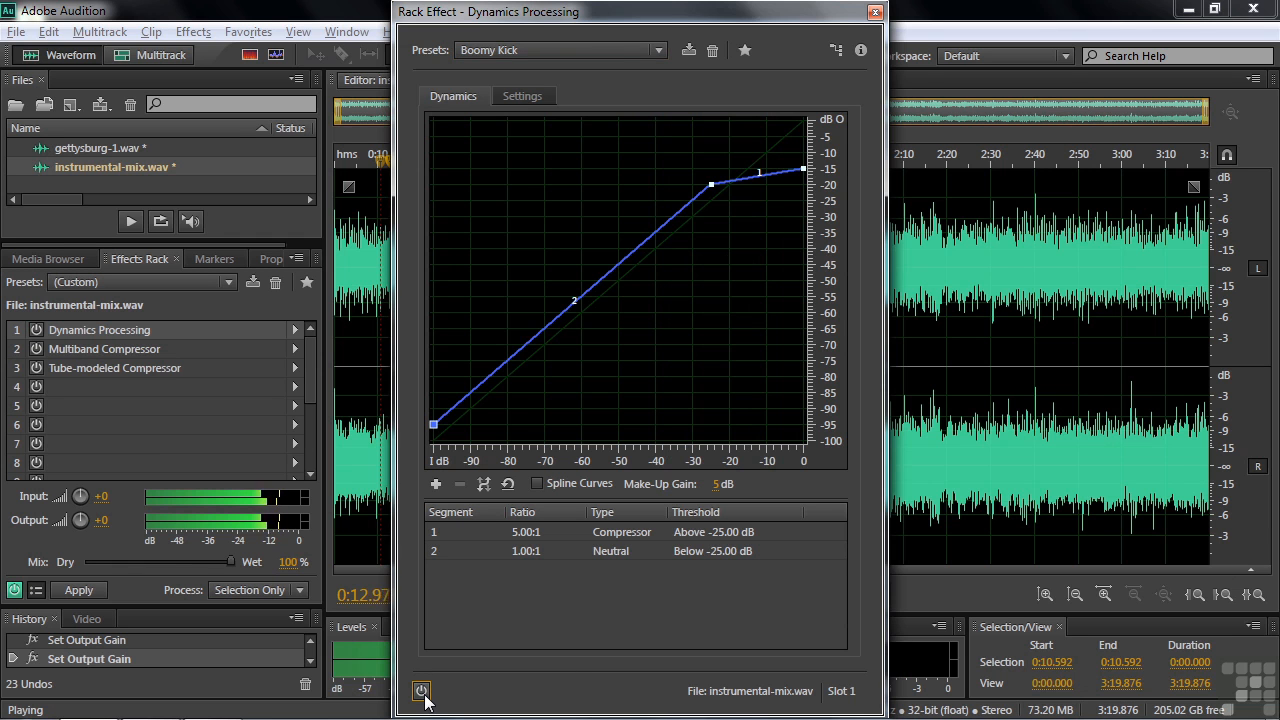
click(421, 691)
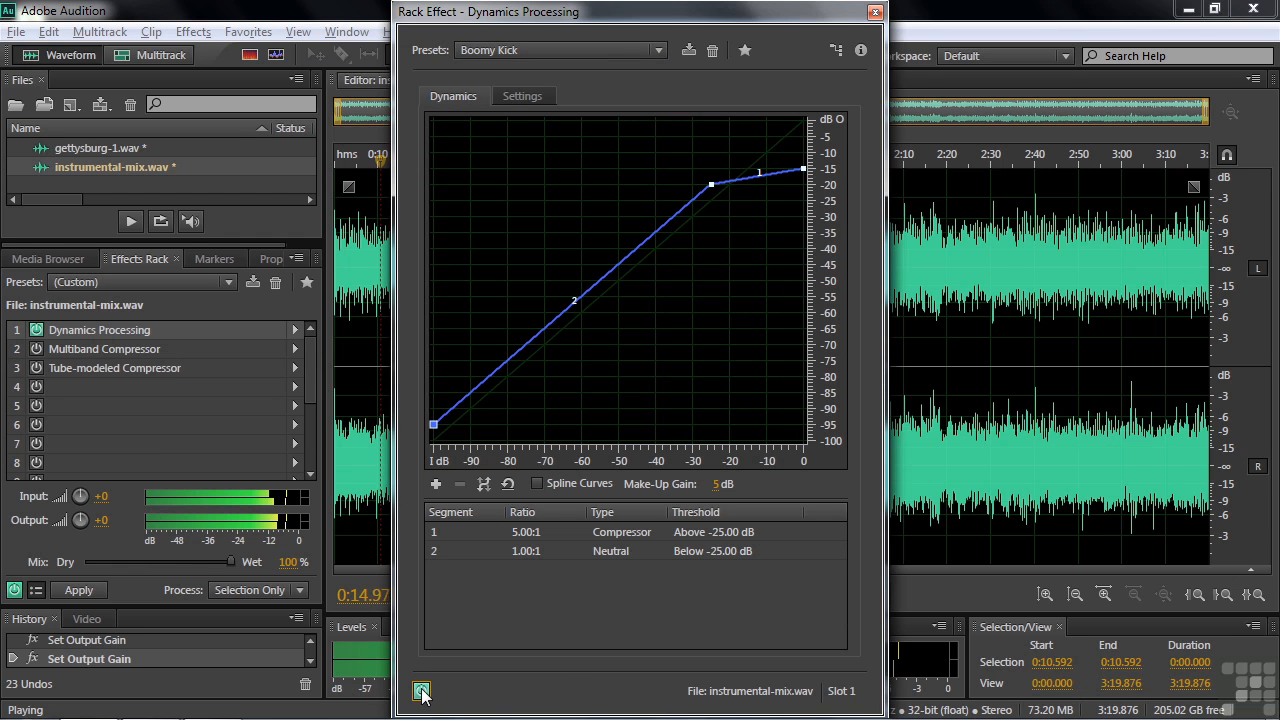
key(space)
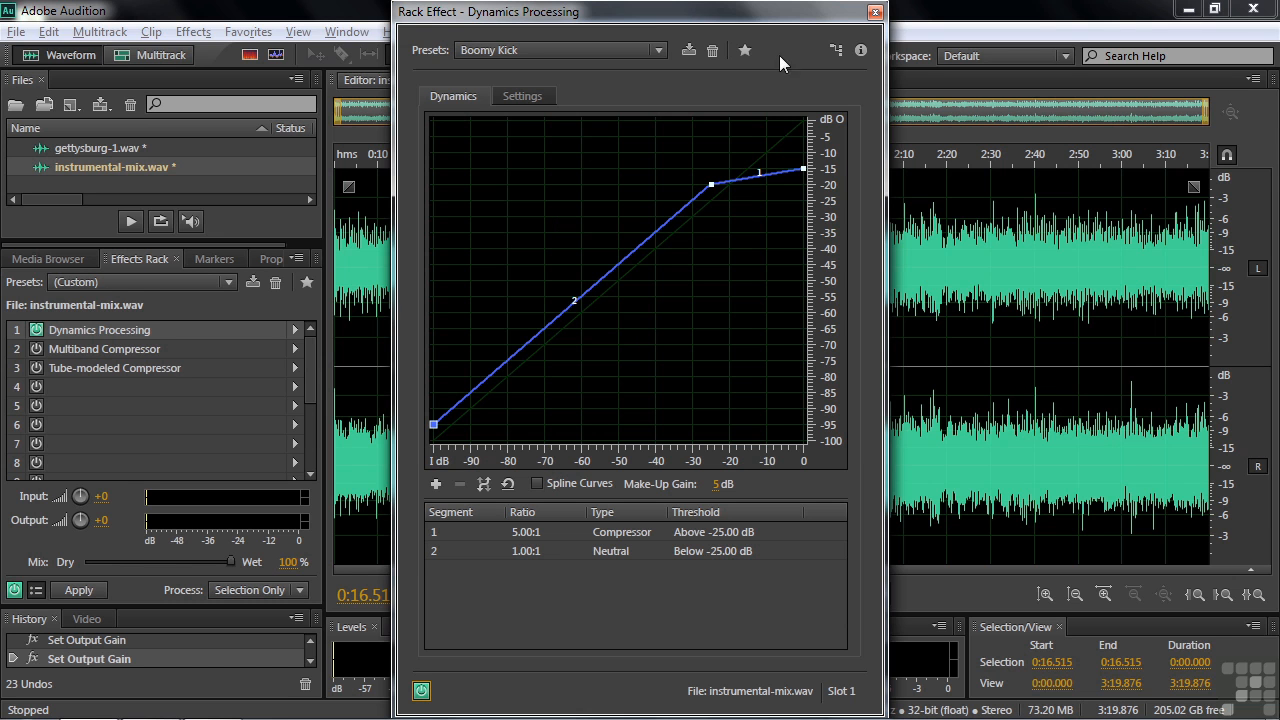
- Browse the Dynamics Processing presets, then close the settings window
click(658, 50)
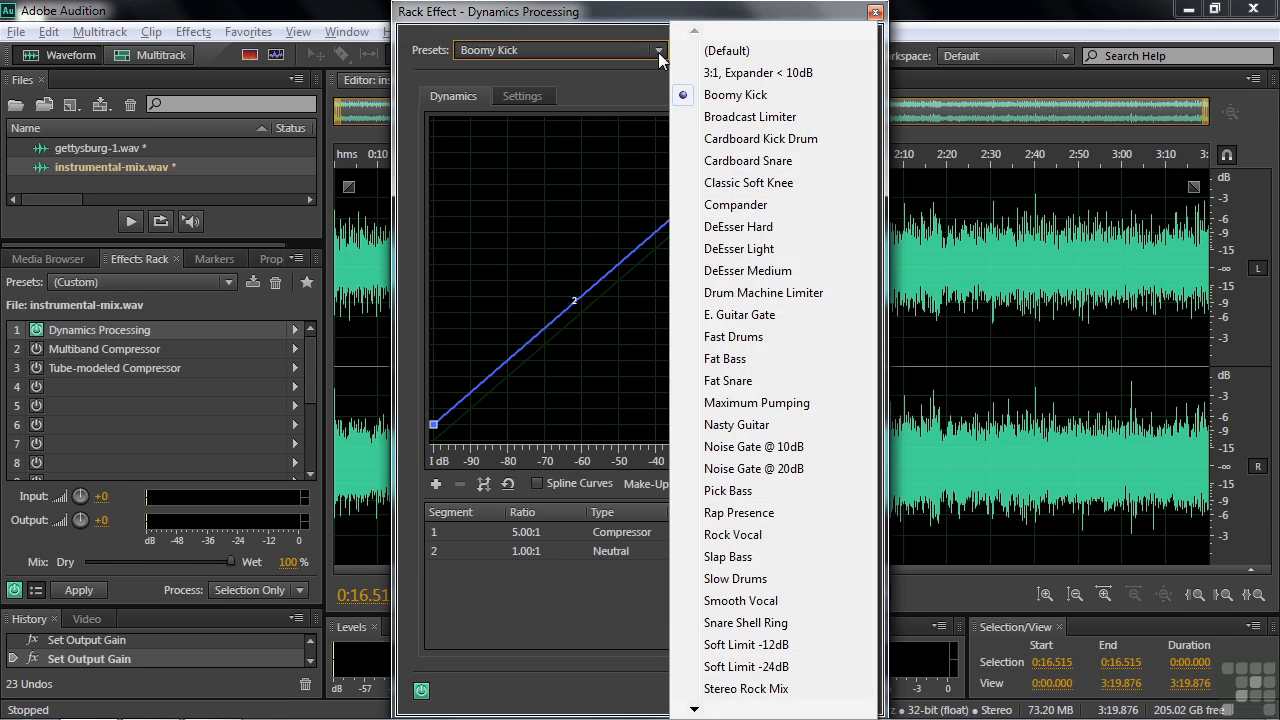
mouse_move(721, 707)
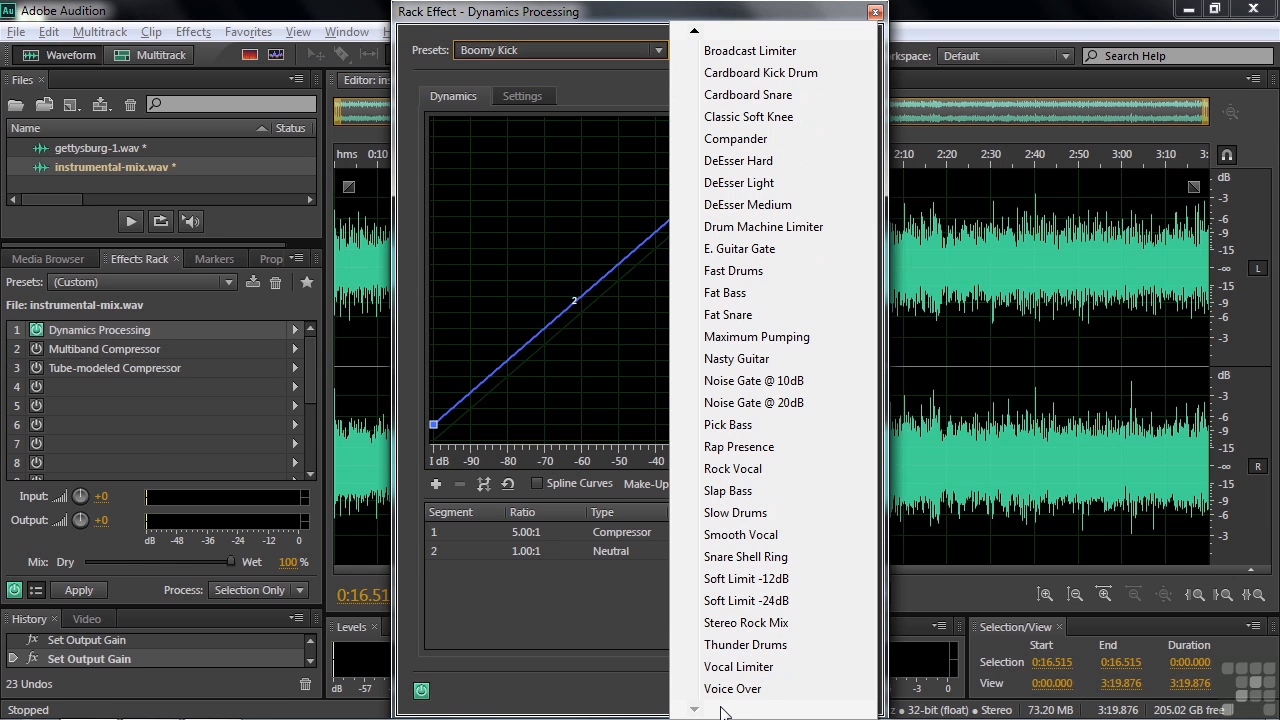
click(876, 13)
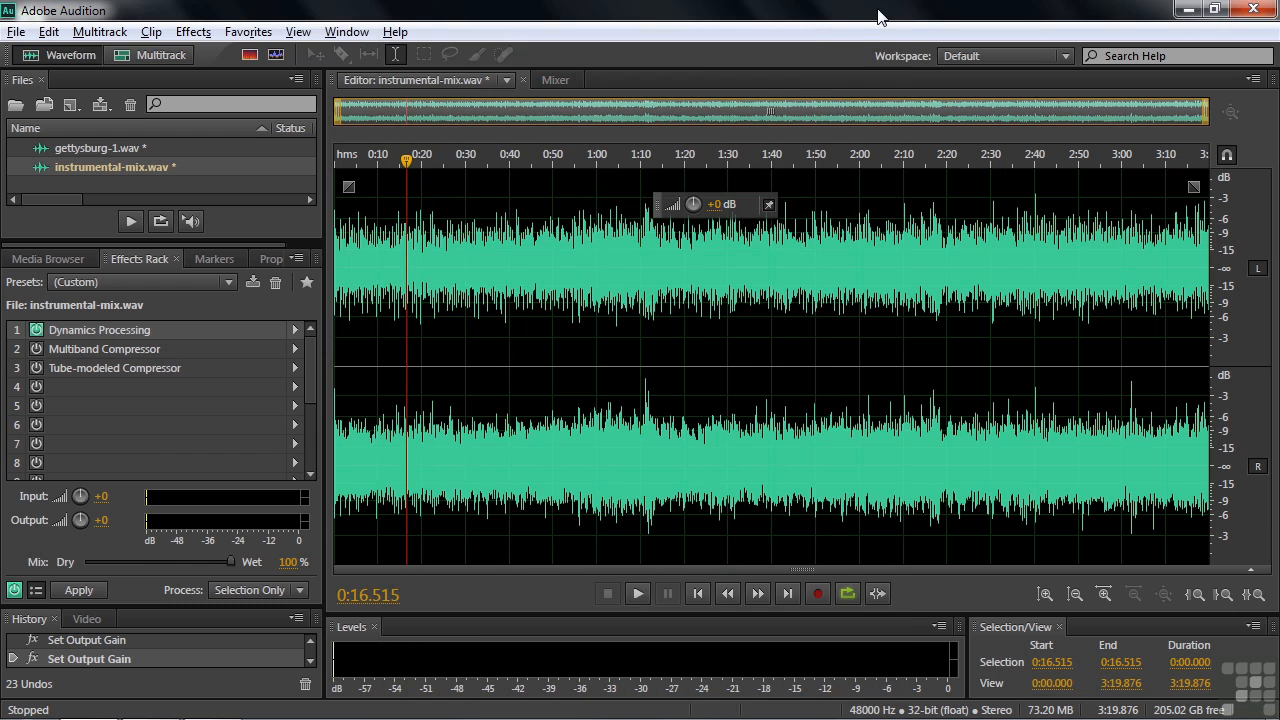
- Bypass Dynamics Processing, open the Multiband Compressor, and drag the low crossover toward 207 Hz
click(36, 332)
double_click(73, 350)
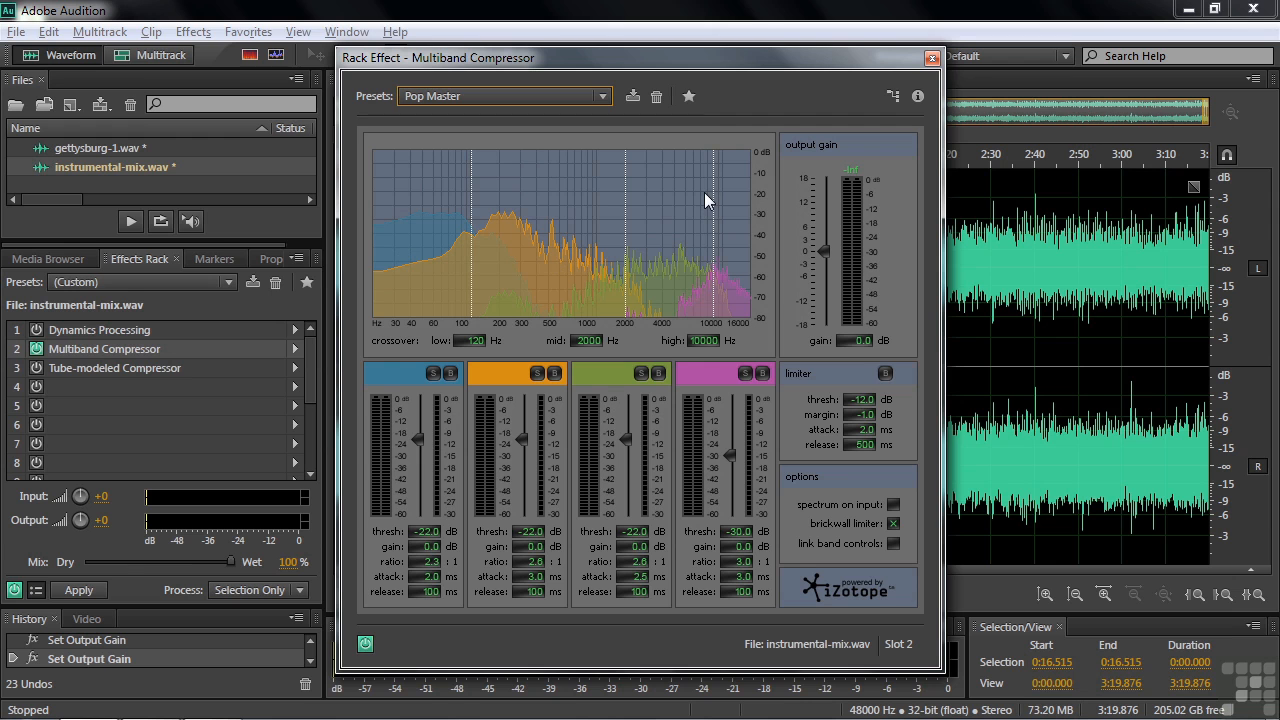
mouse_move(472, 250)
mouse_down()
mouse_move(498, 252)
mouse_move(471, 260)
mouse_up()
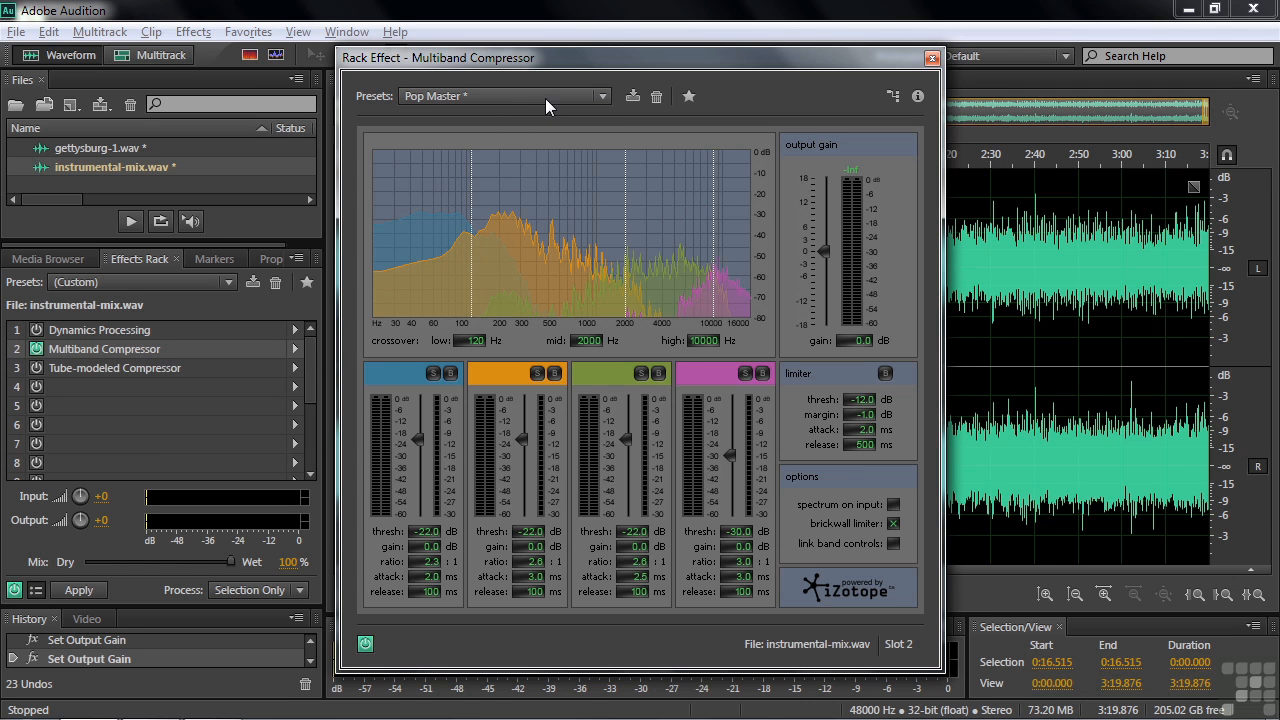
- Play the mix, bypassing and re-enabling the Pop Master multiband compression to compare
key(space)
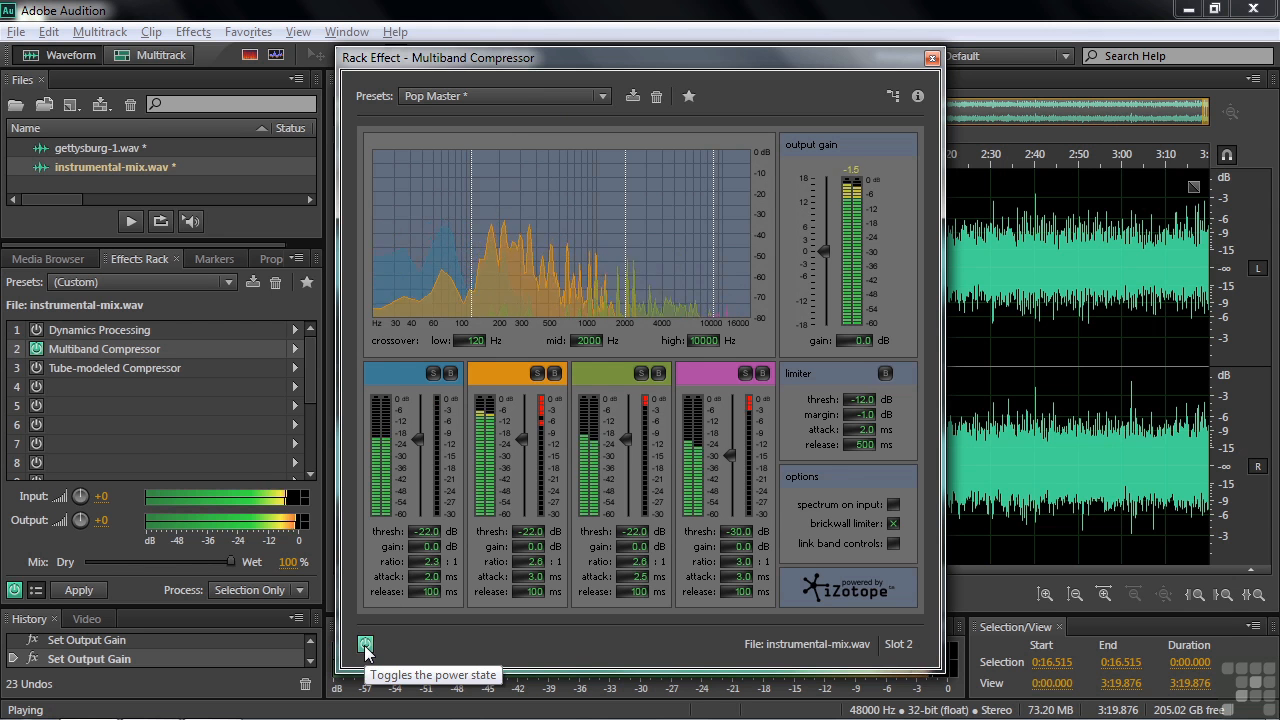
click(365, 645)
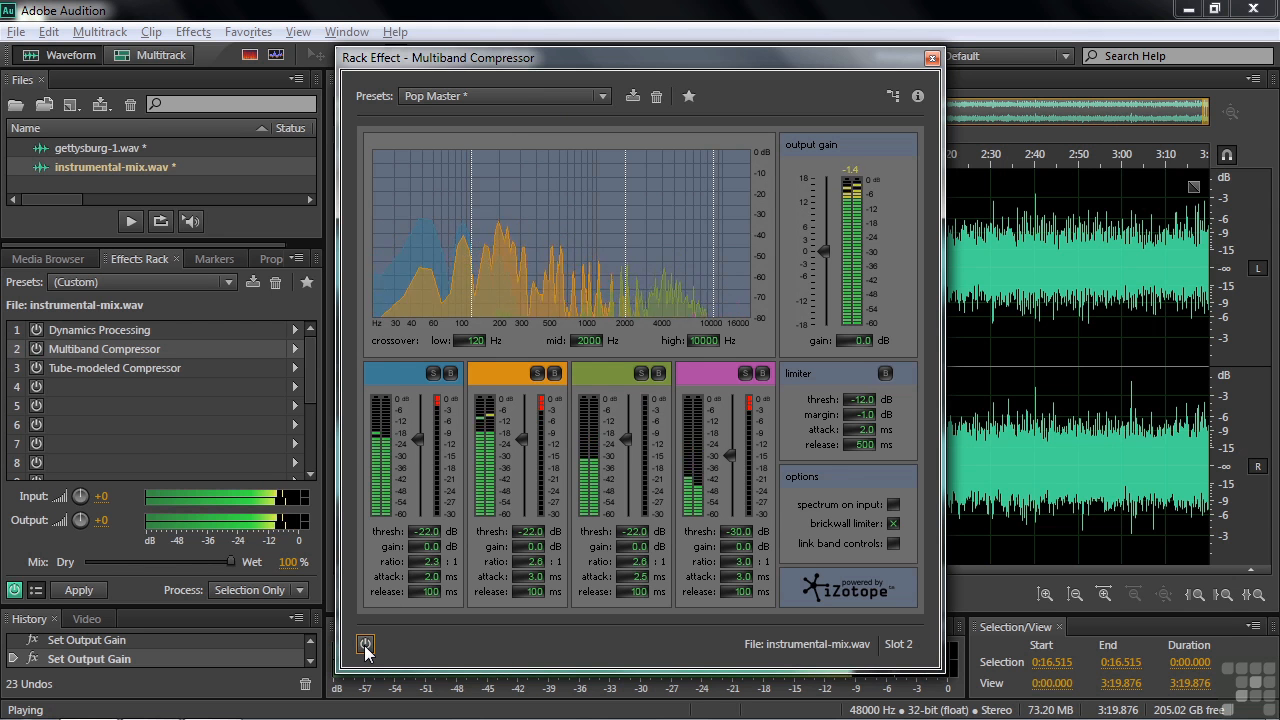
click(365, 645)
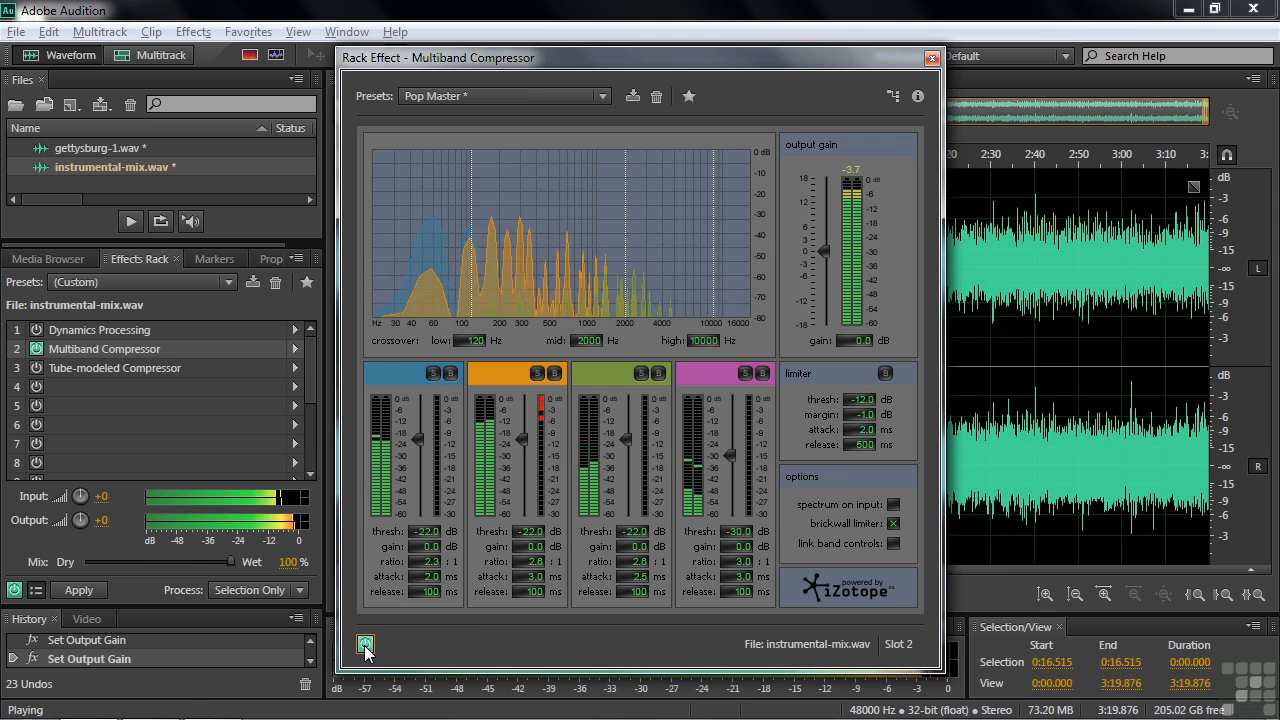
key(space)
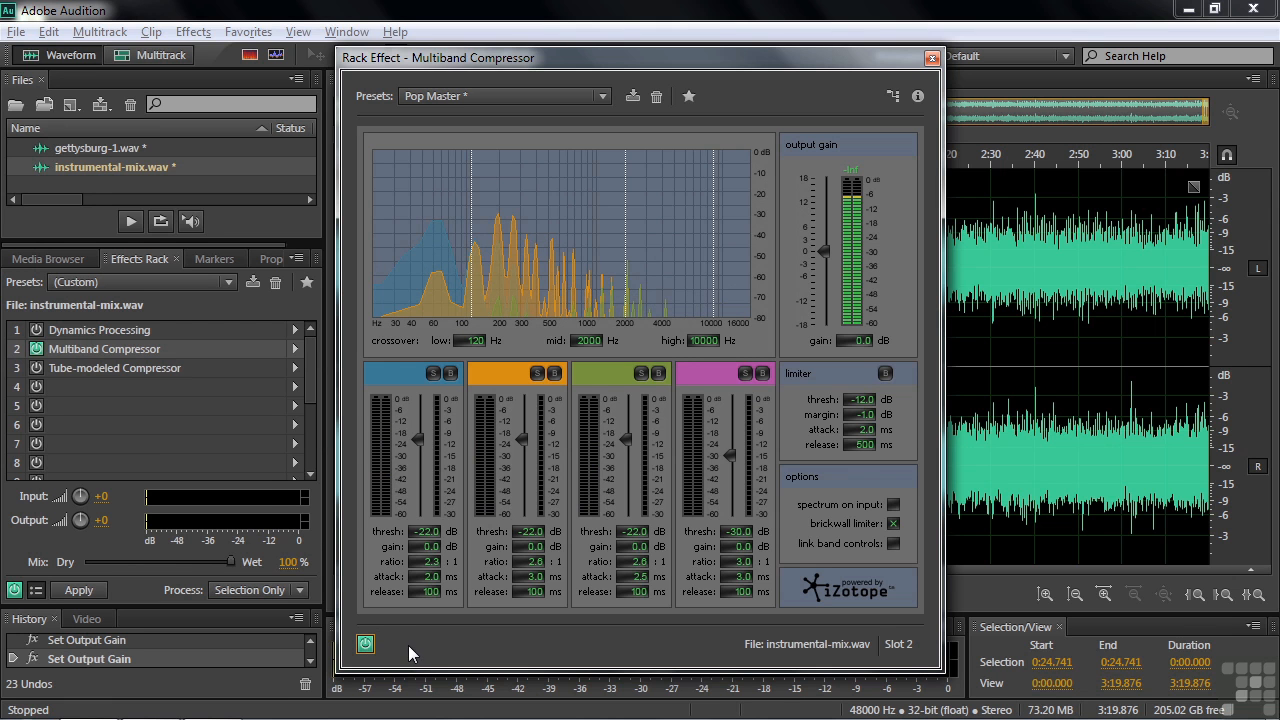
key(space)
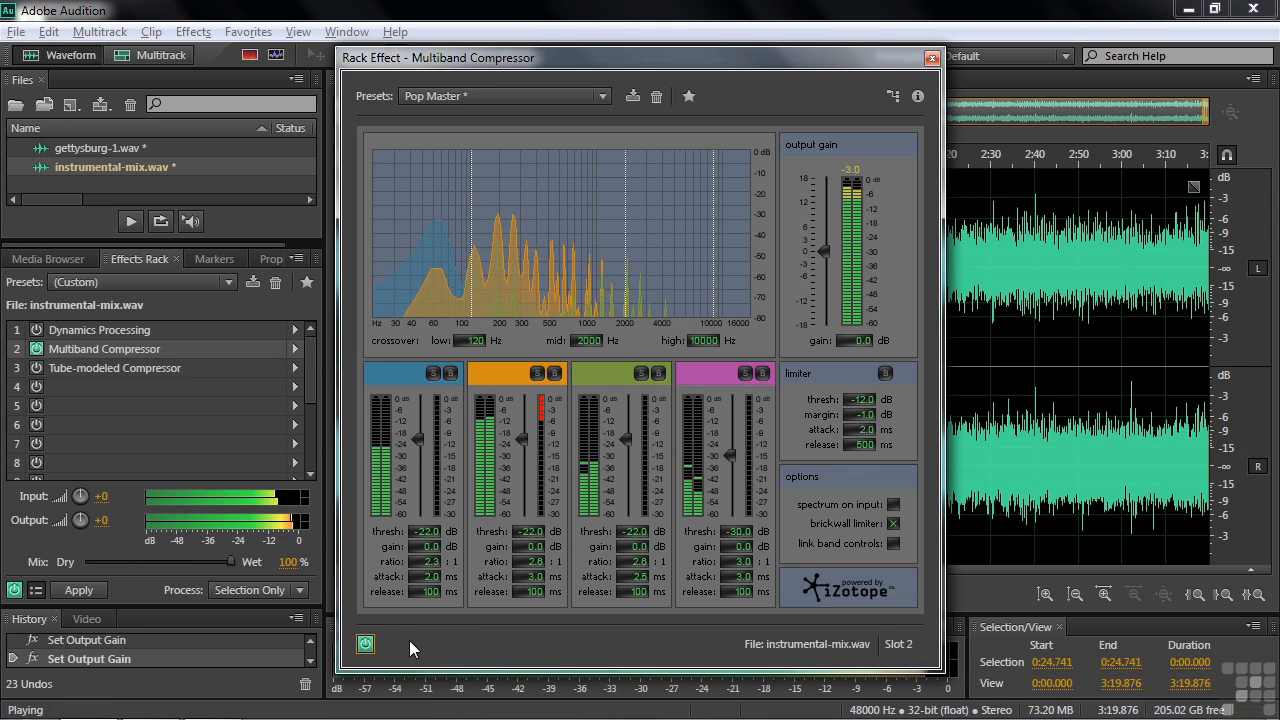
- Solo bands 1 and 2, setting their thresholds to -10.3 dB and -37.0 dB
click(433, 374)
drag(410, 533, 534, 523)
click(435, 373)
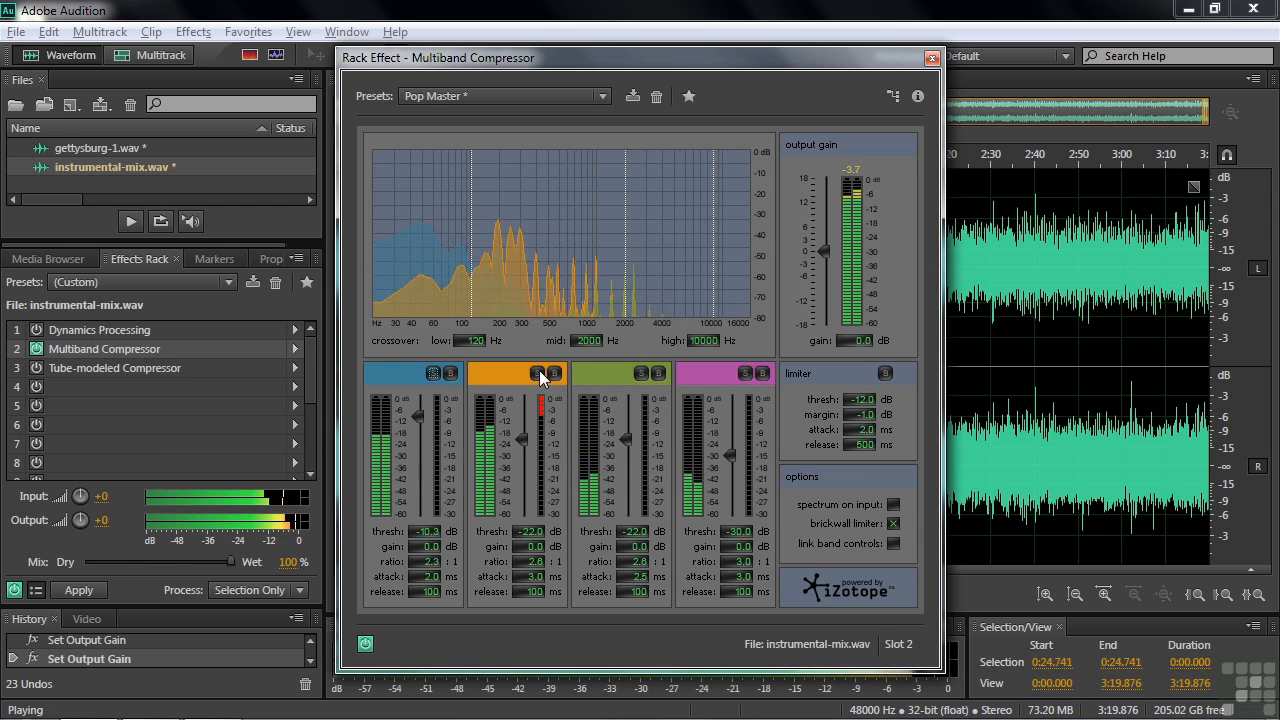
click(541, 375)
drag(531, 531, 581, 538)
- Lower the mid crossover from 2000 Hz to 481 Hz while listening to playback
key(space)
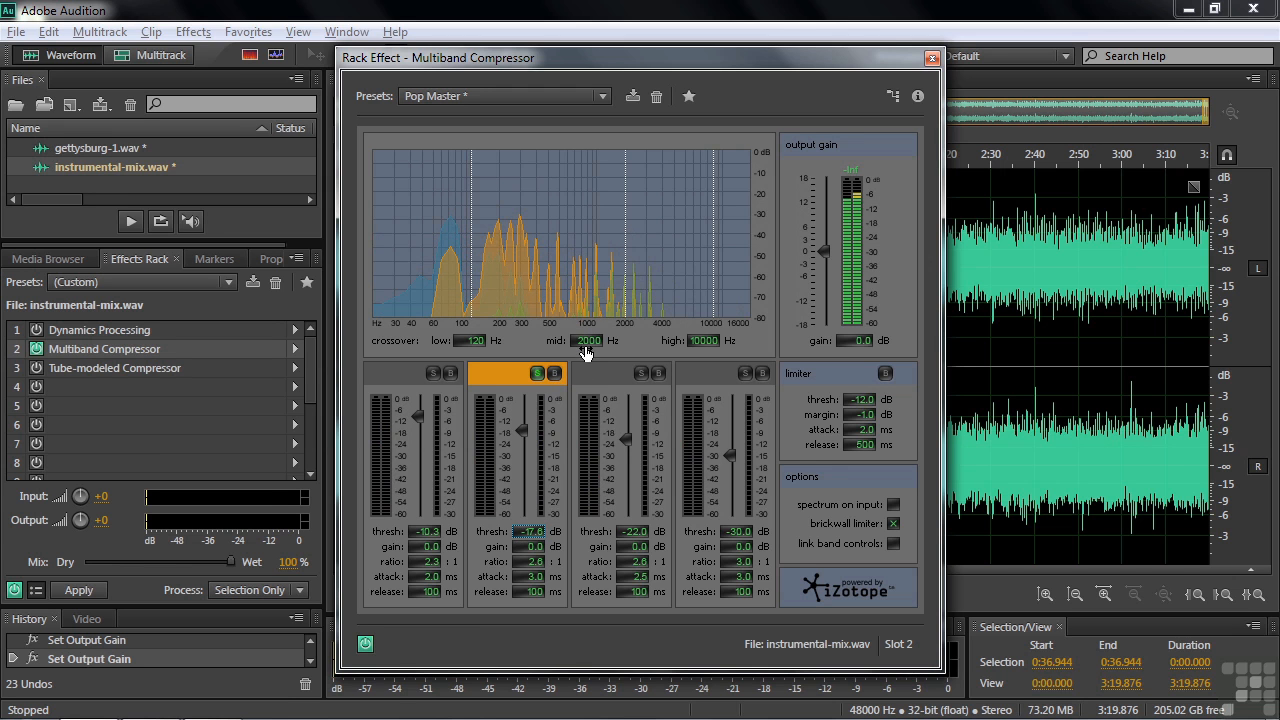
key(space)
drag(623, 278, 547, 292)
key(space)
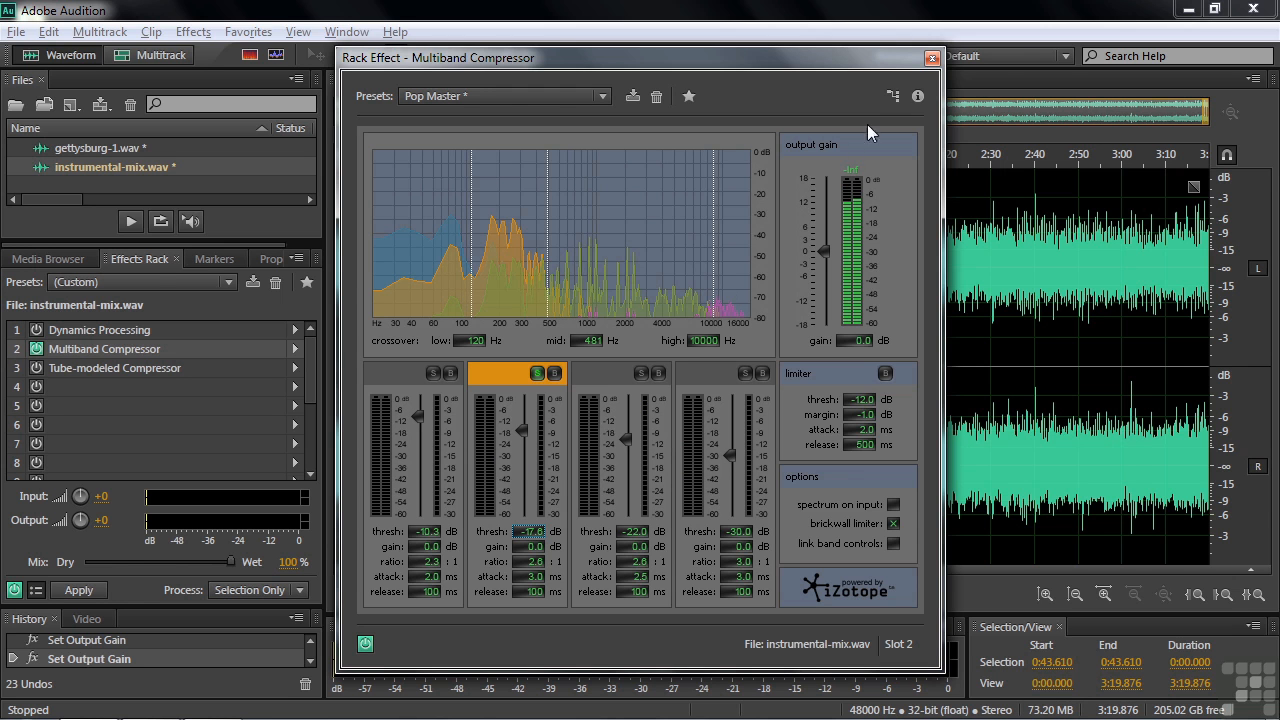
- Close the Multiband Compressor, then turn on and open the Tube-modeled Compressor
click(931, 60)
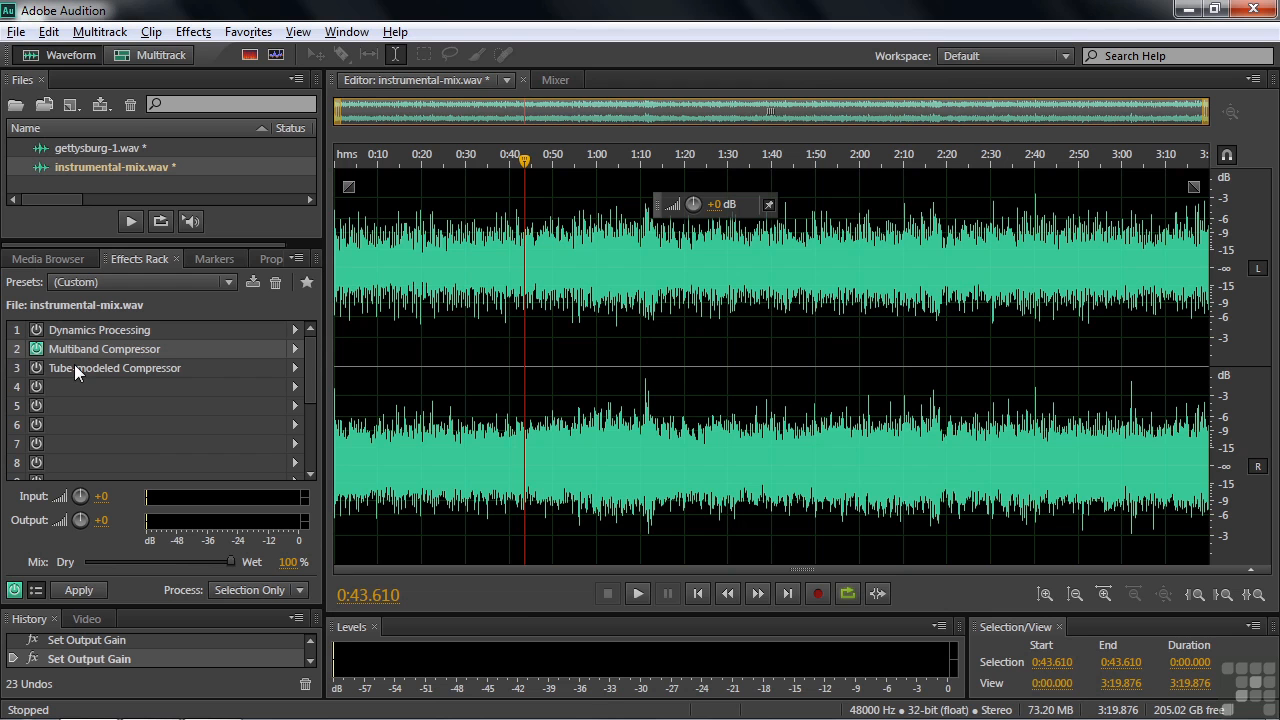
click(35, 368)
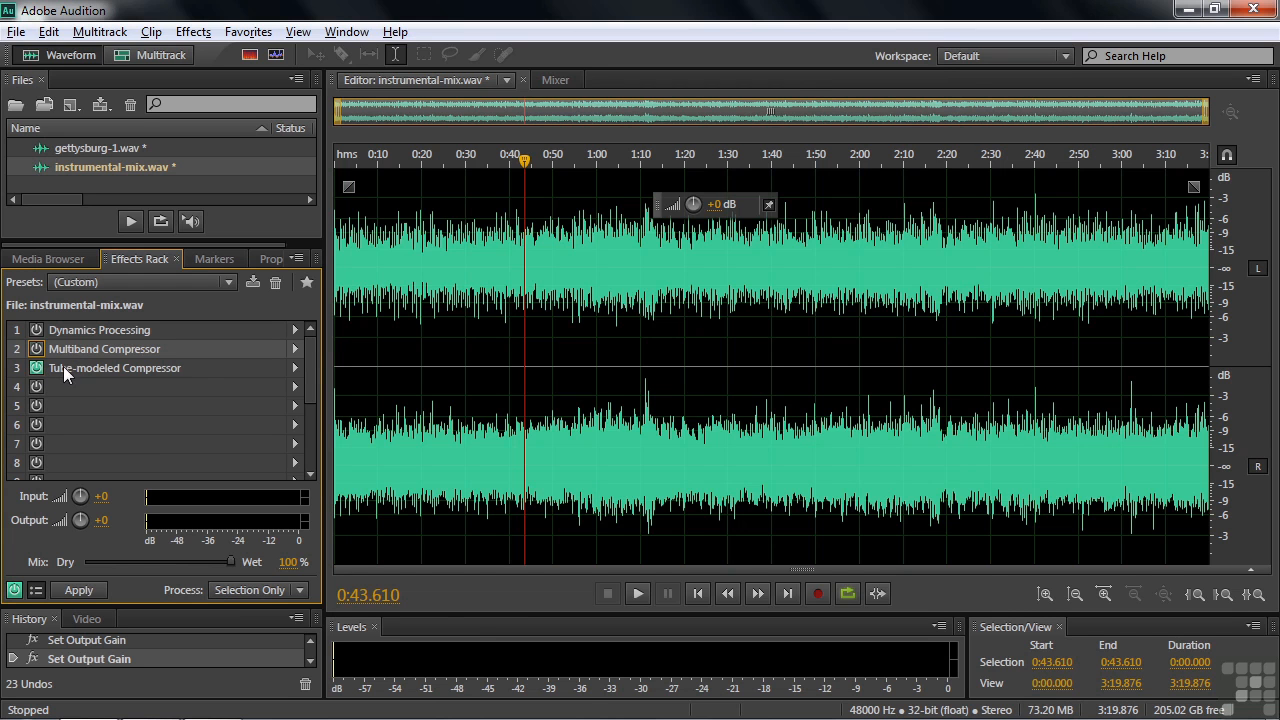
double_click(73, 368)
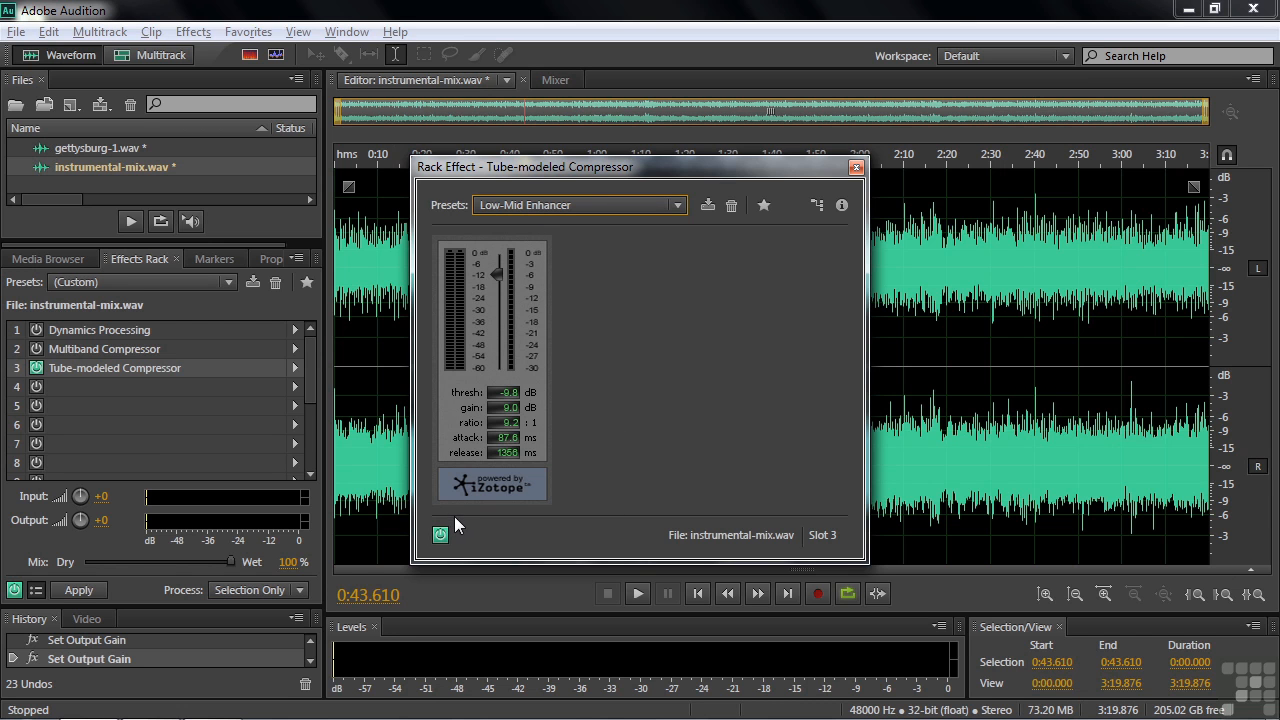
- Play the mix, bypassing and re-enabling the Low-Mid Enhancer compression to compare
key(space)
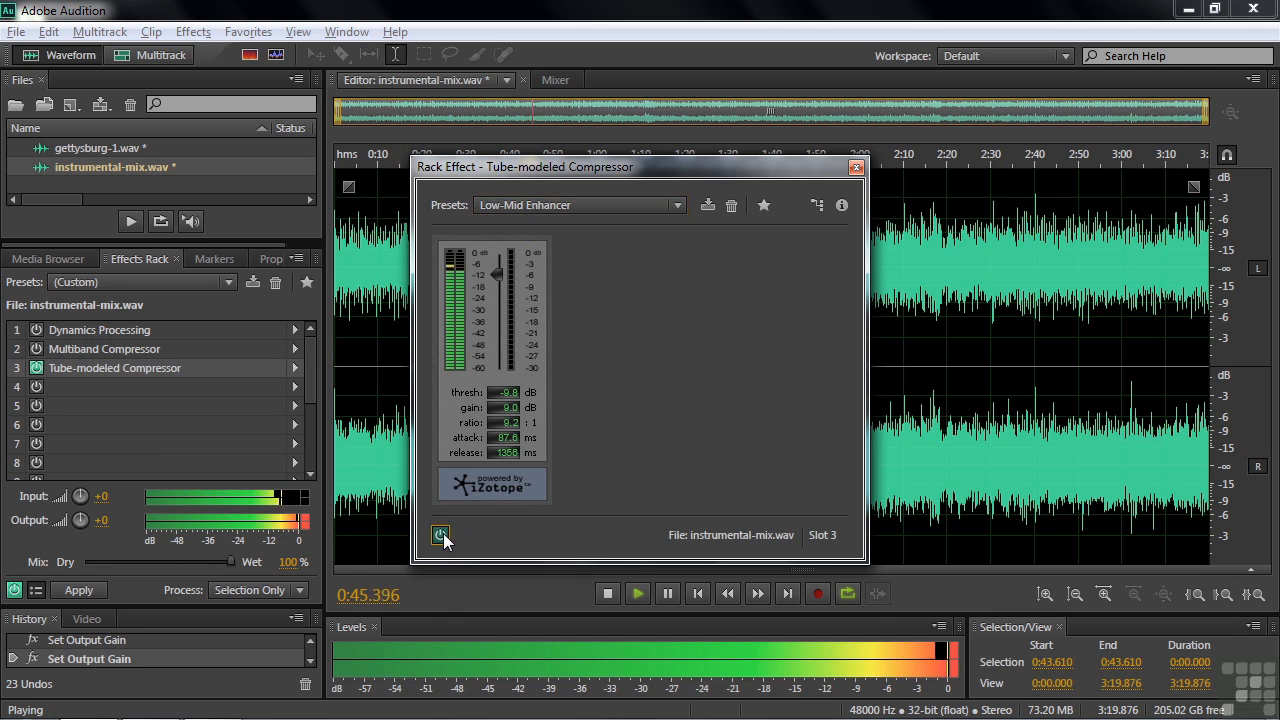
click(443, 534)
click(441, 534)
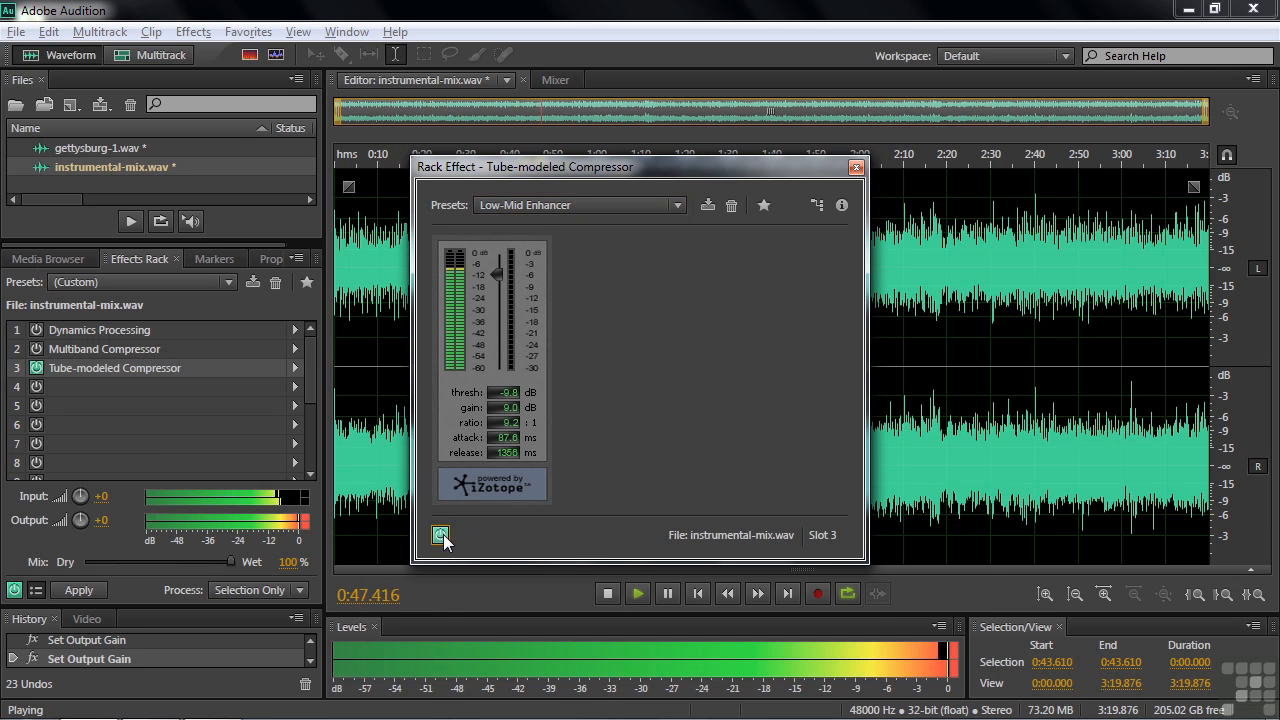
key(space)
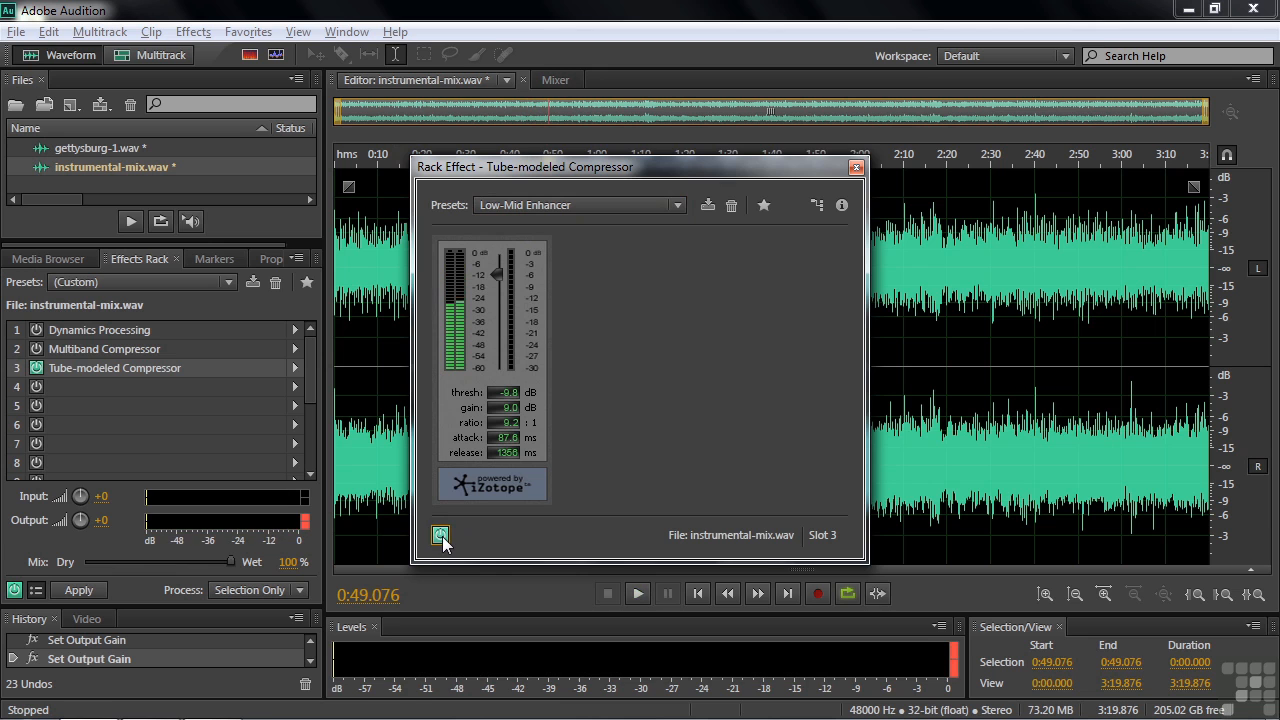
- Check the compressor presets keeping Low-Mid Enhancer, then switch to gettysburg-1.wav
click(679, 205)
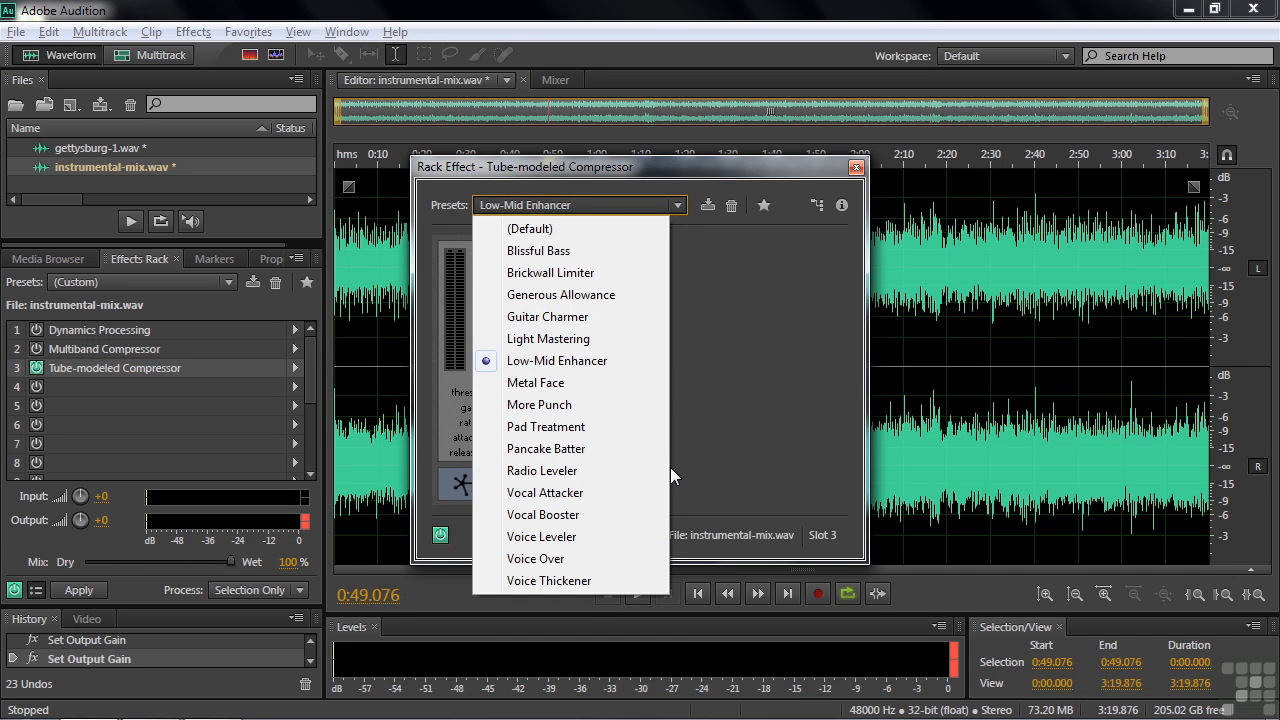
click(677, 406)
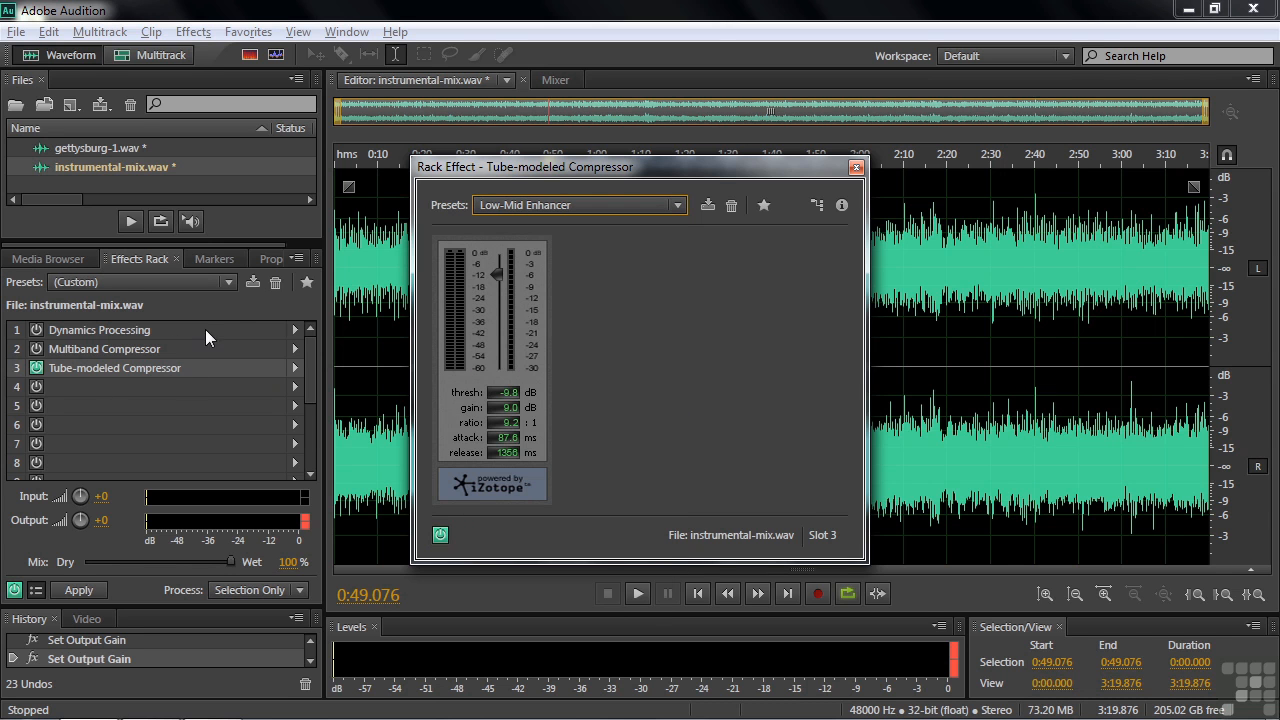
click(70, 150)
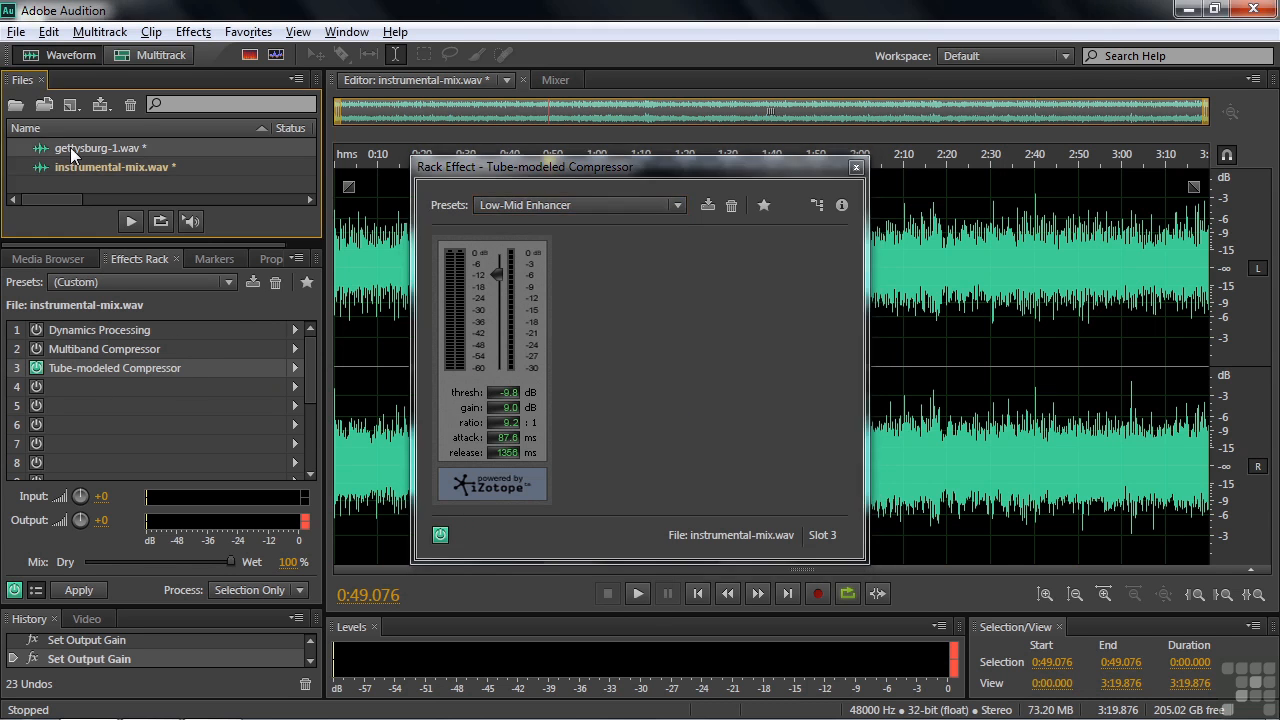
click(134, 369)
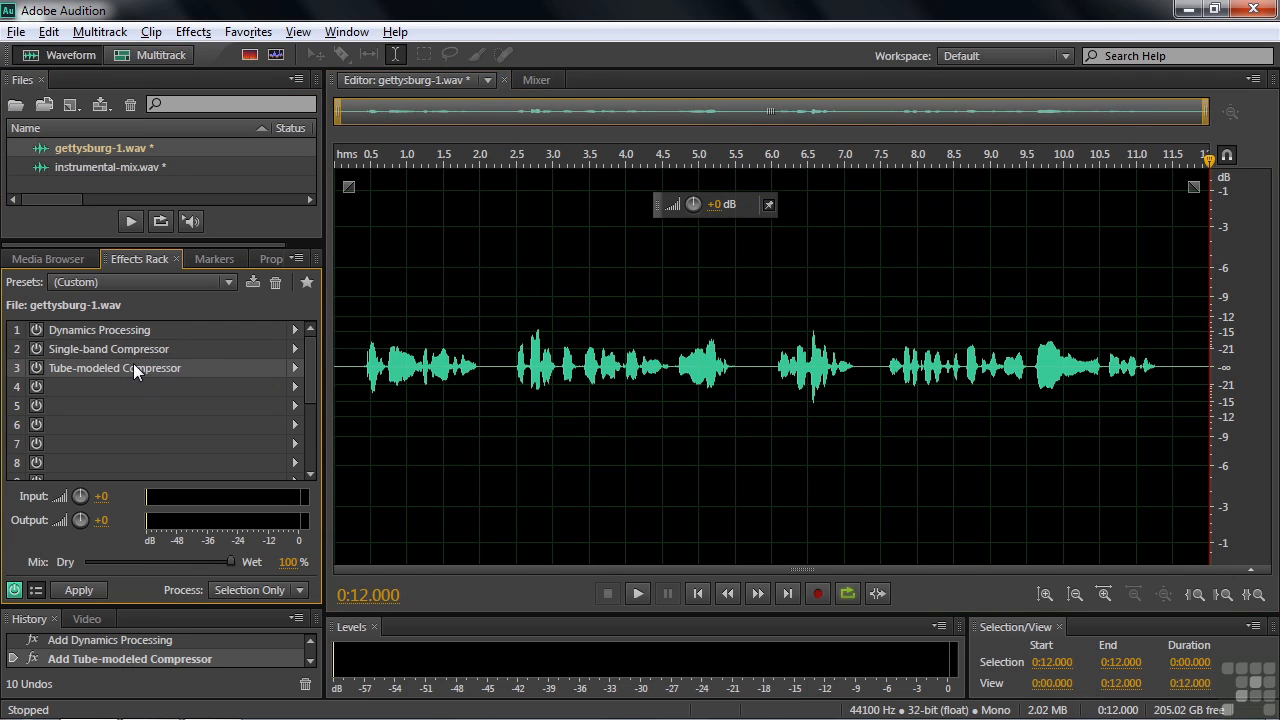
- Turn on gettysburg-1.wav's Tube-modeled Compressor and open its settings
click(35, 369)
click(35, 369)
click(35, 369)
double_click(64, 368)
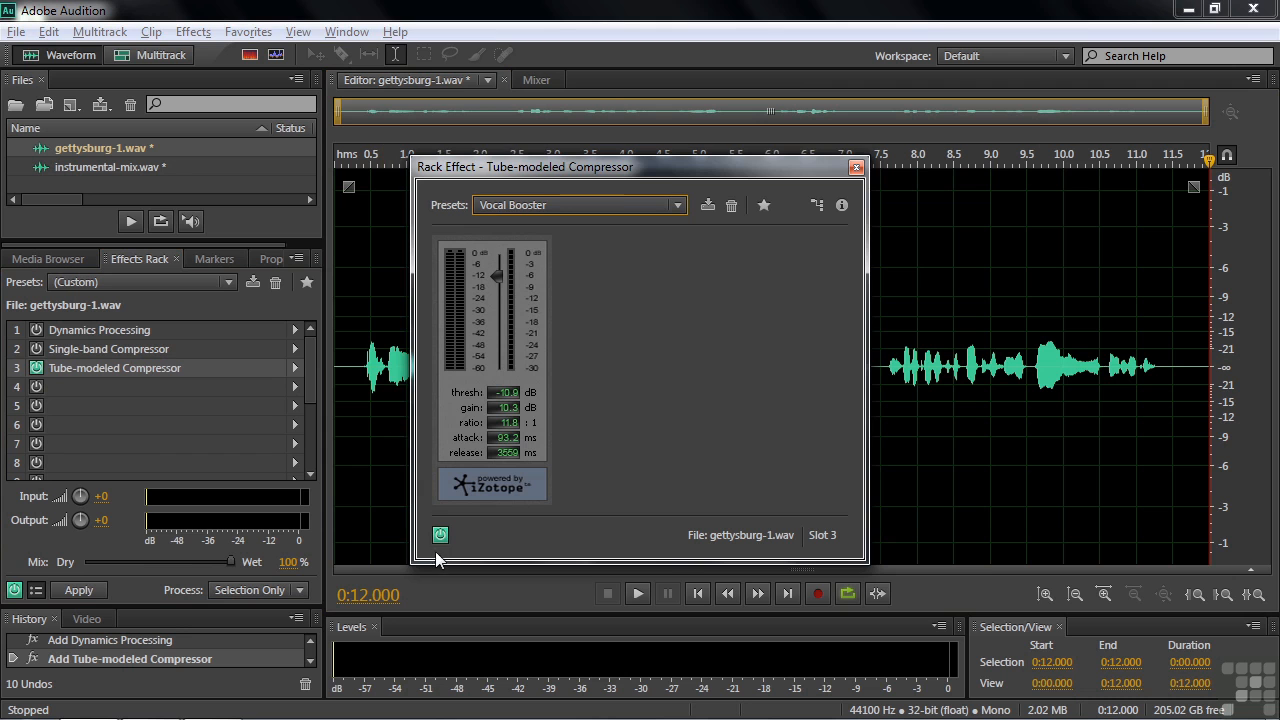
- Play the speech from 0.5 s, comparing Vocal Booster bypassed and active, then browse presets
click(371, 442)
key(space)
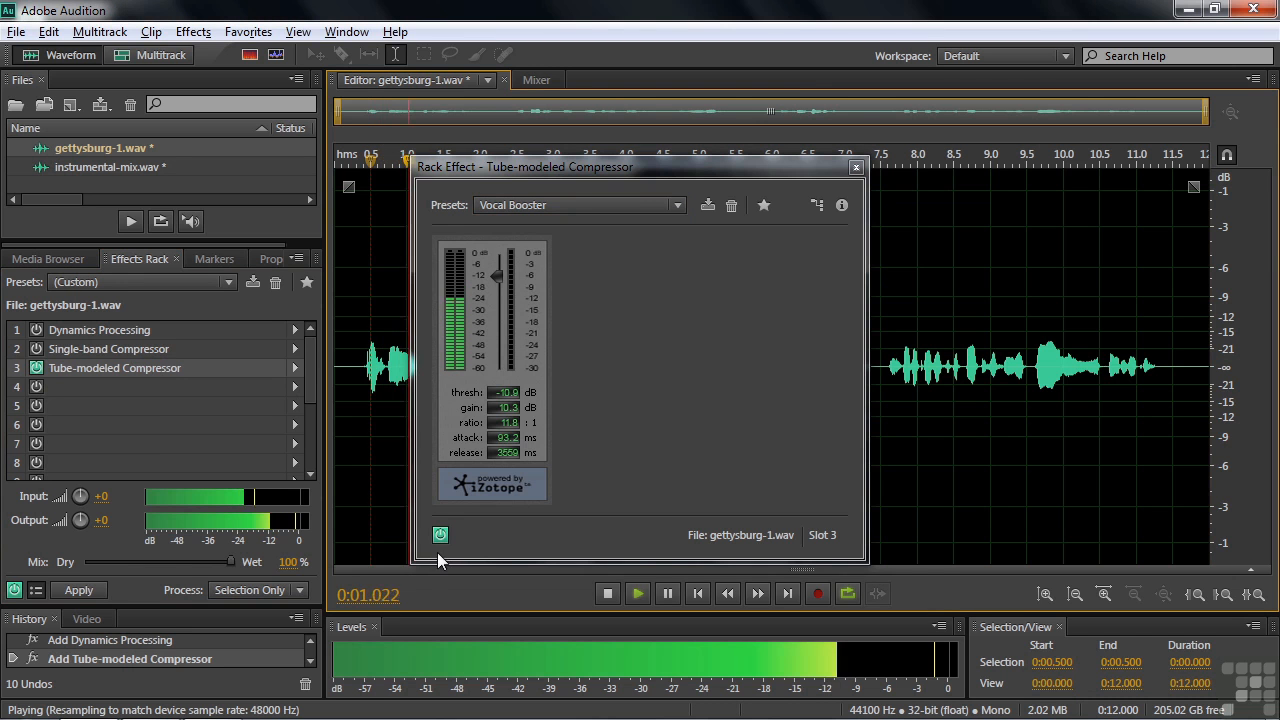
click(440, 535)
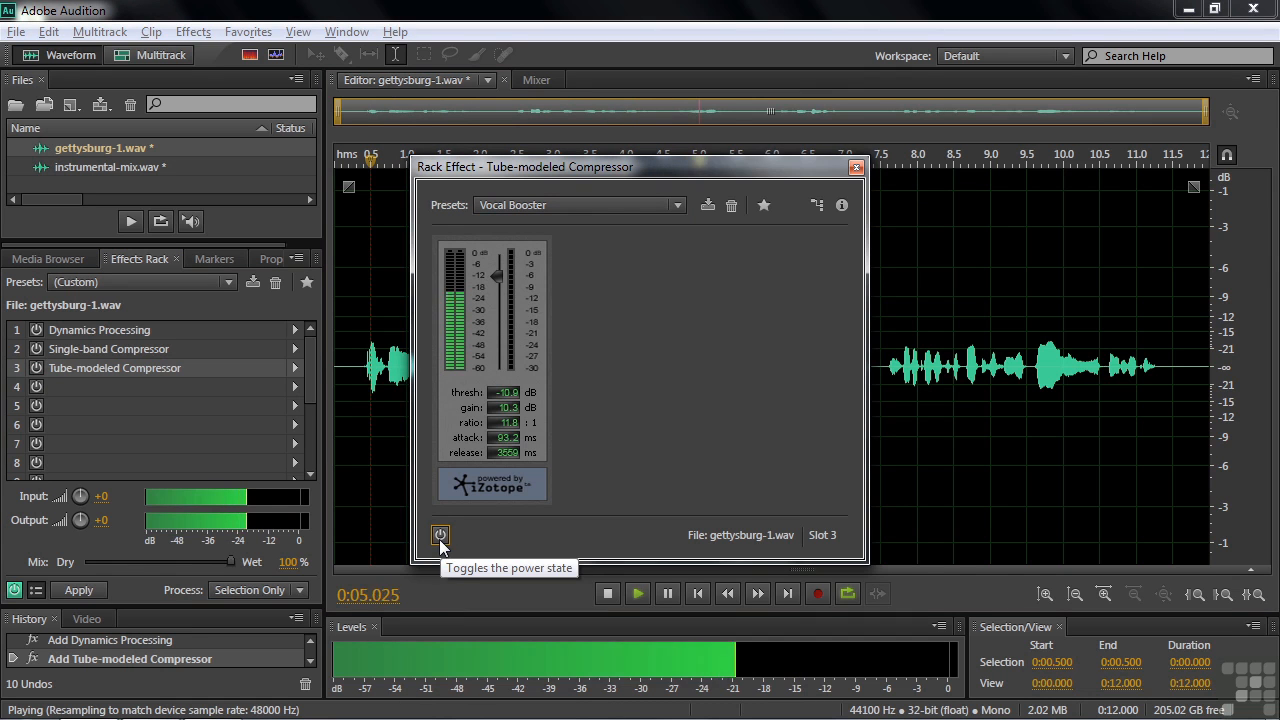
click(440, 535)
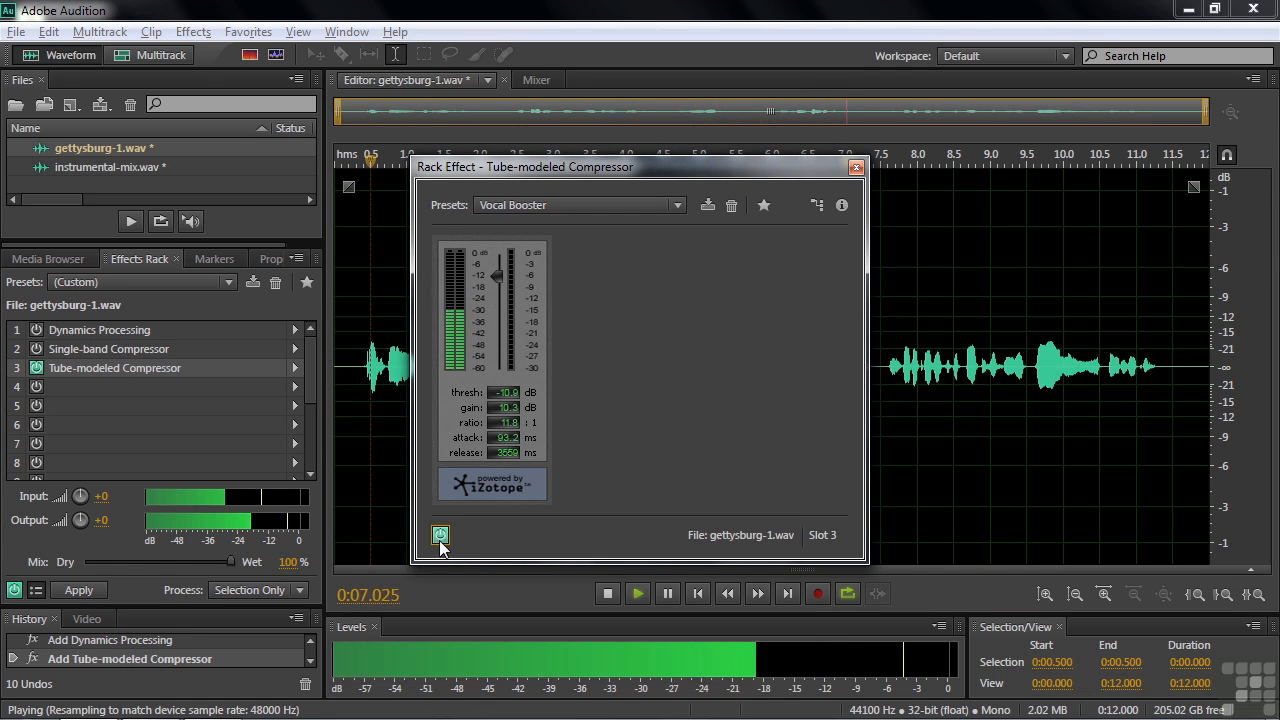
key(space)
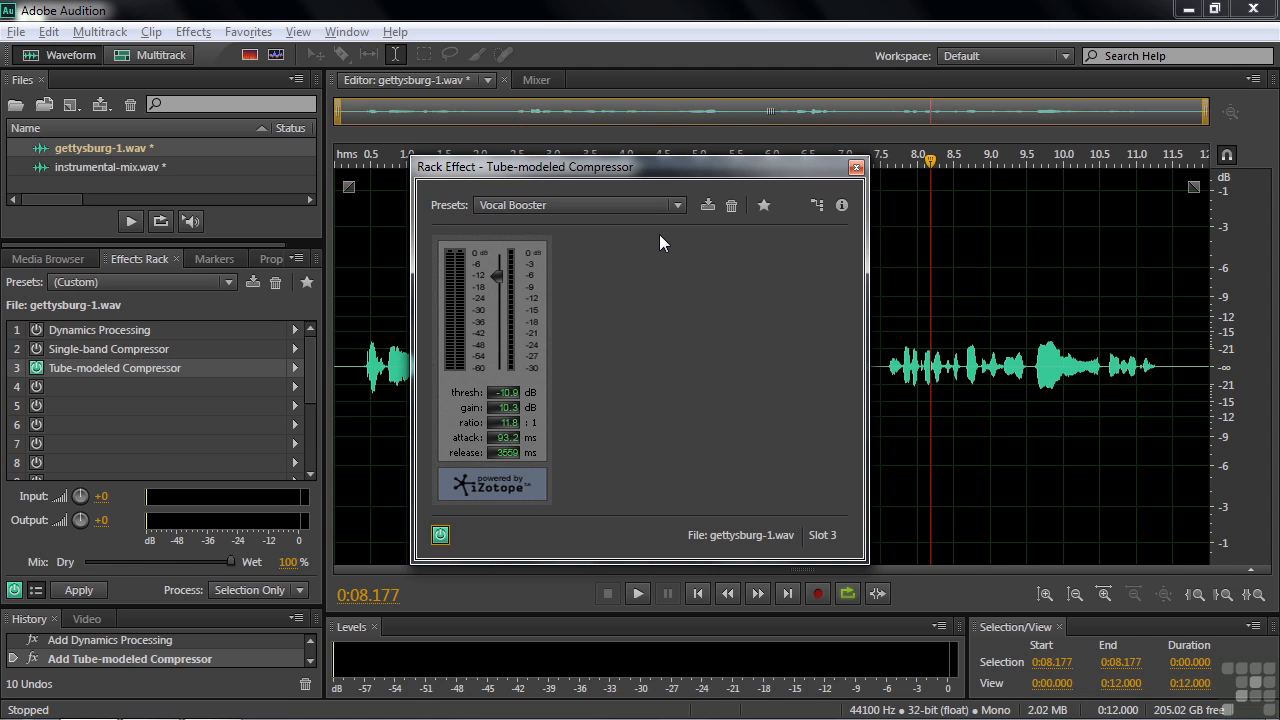
click(677, 206)
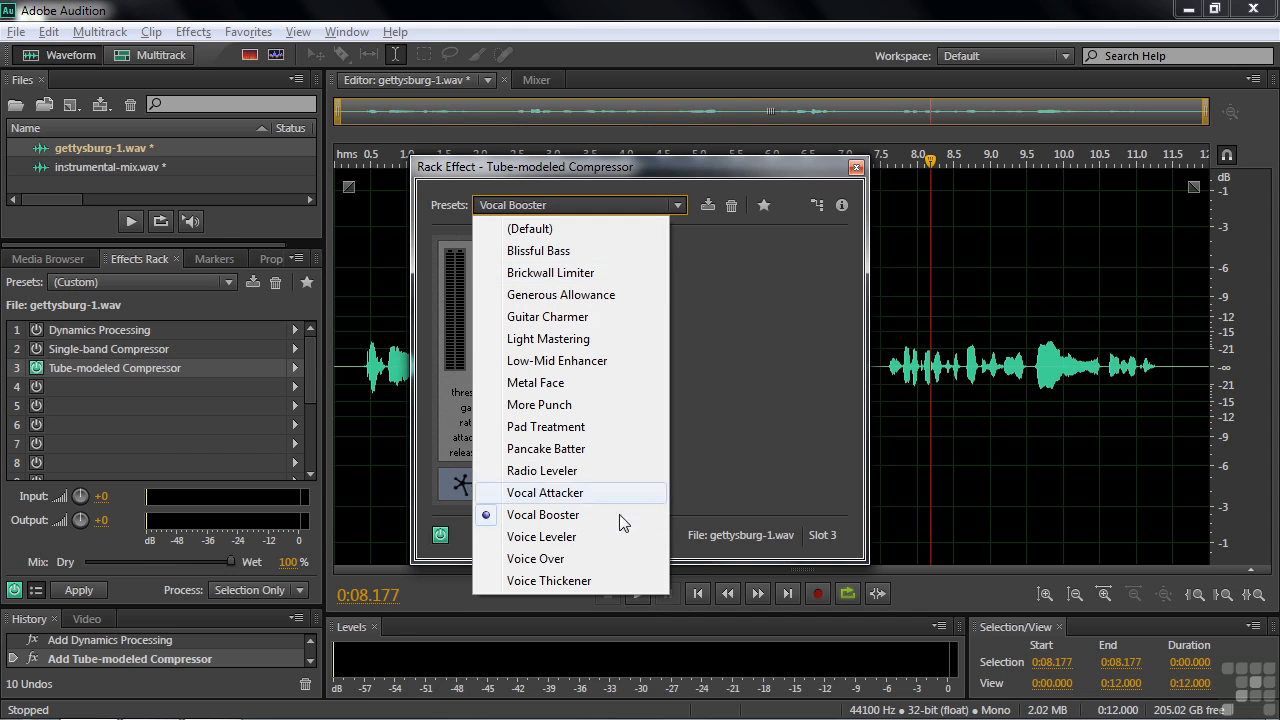
- Choose the Voice Over preset and play the speech to hear it
click(540, 559)
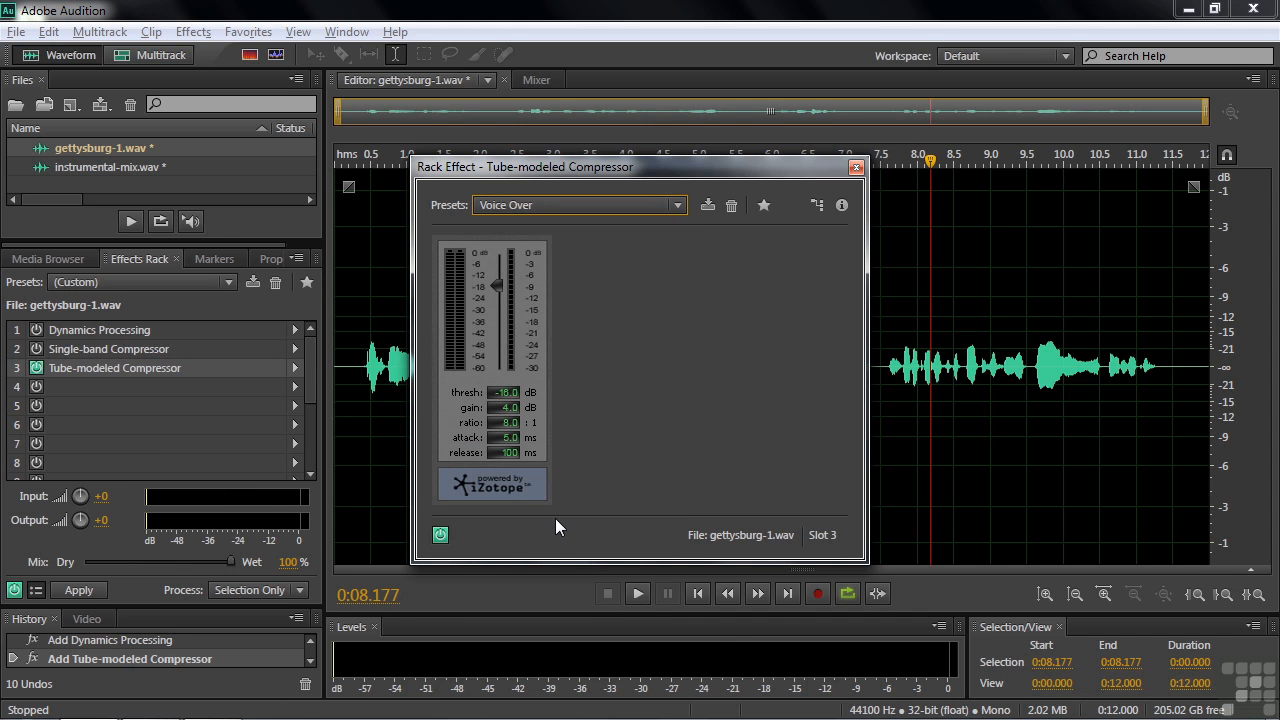
key(space)
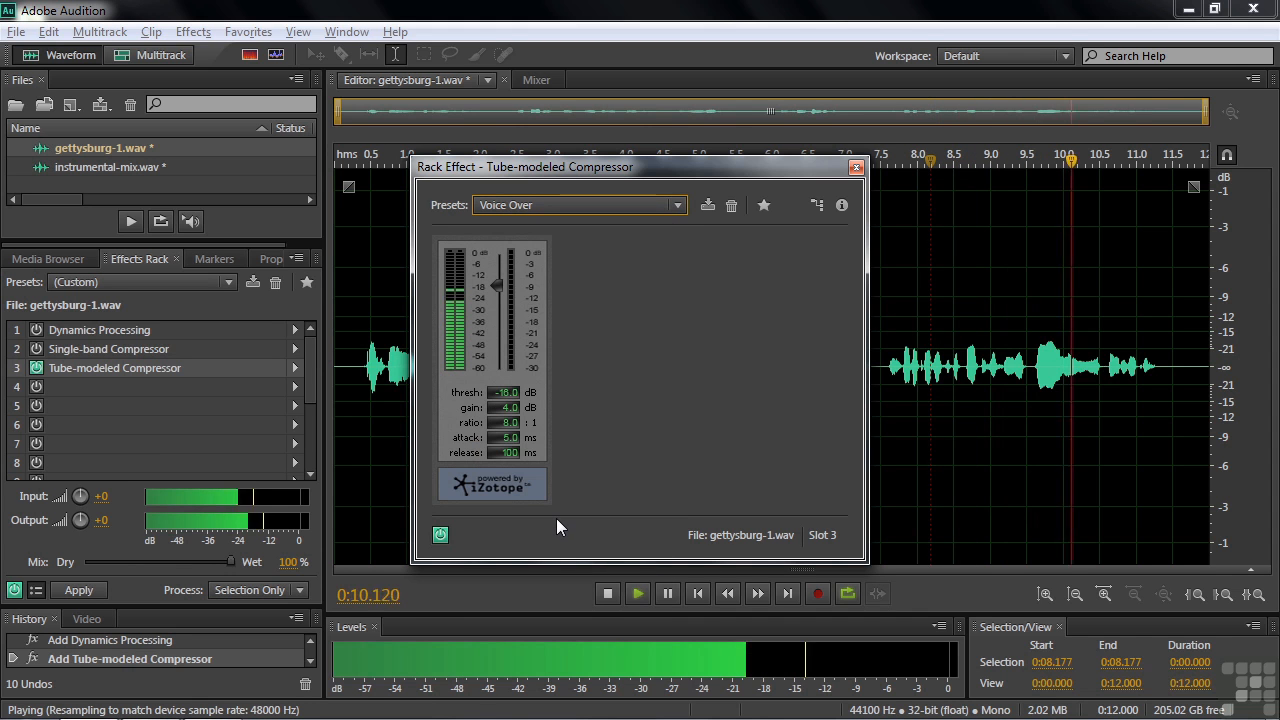
key(space)
click(362, 330)
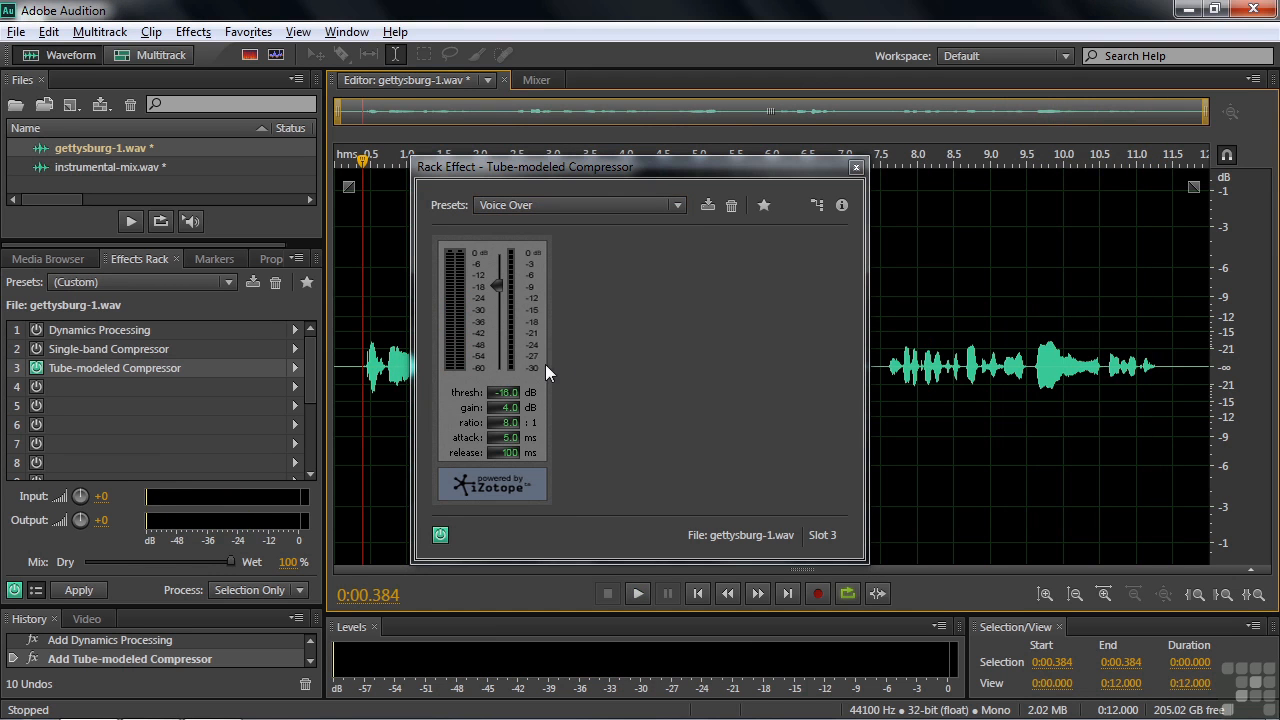
- Switch to the Voice Leveler preset and audition it on the speech
click(677, 206)
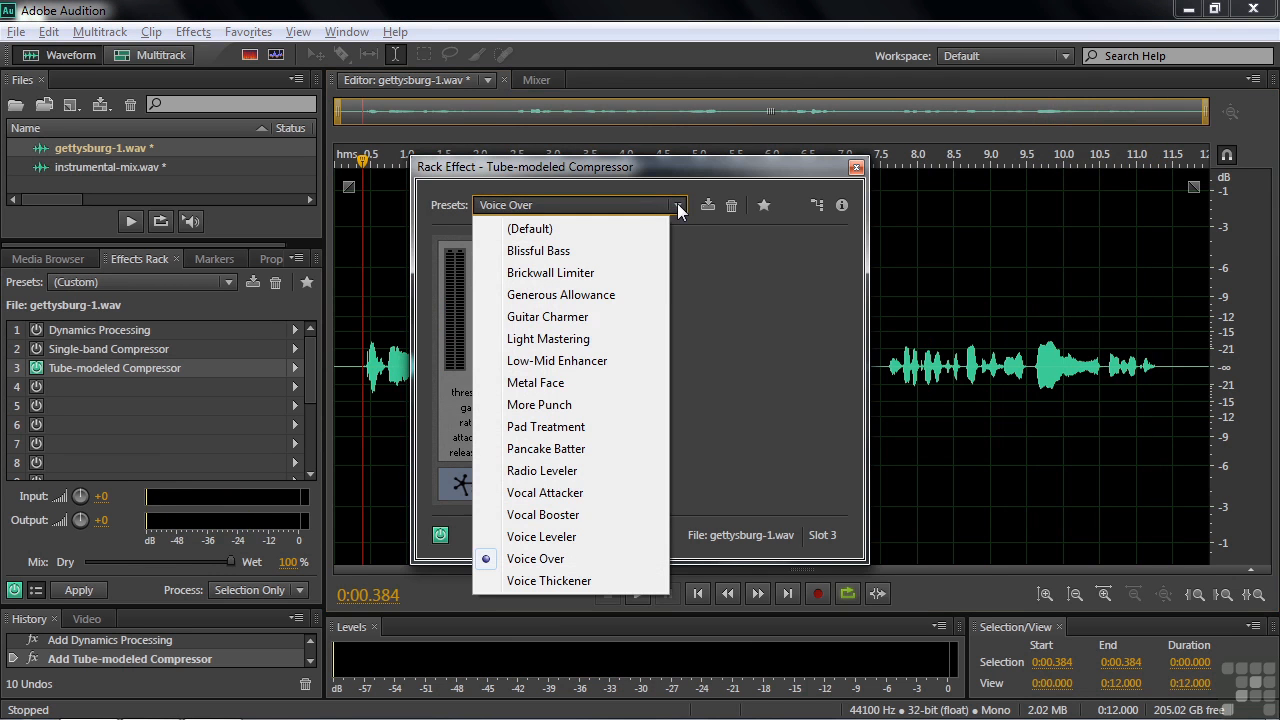
click(573, 530)
key(space)
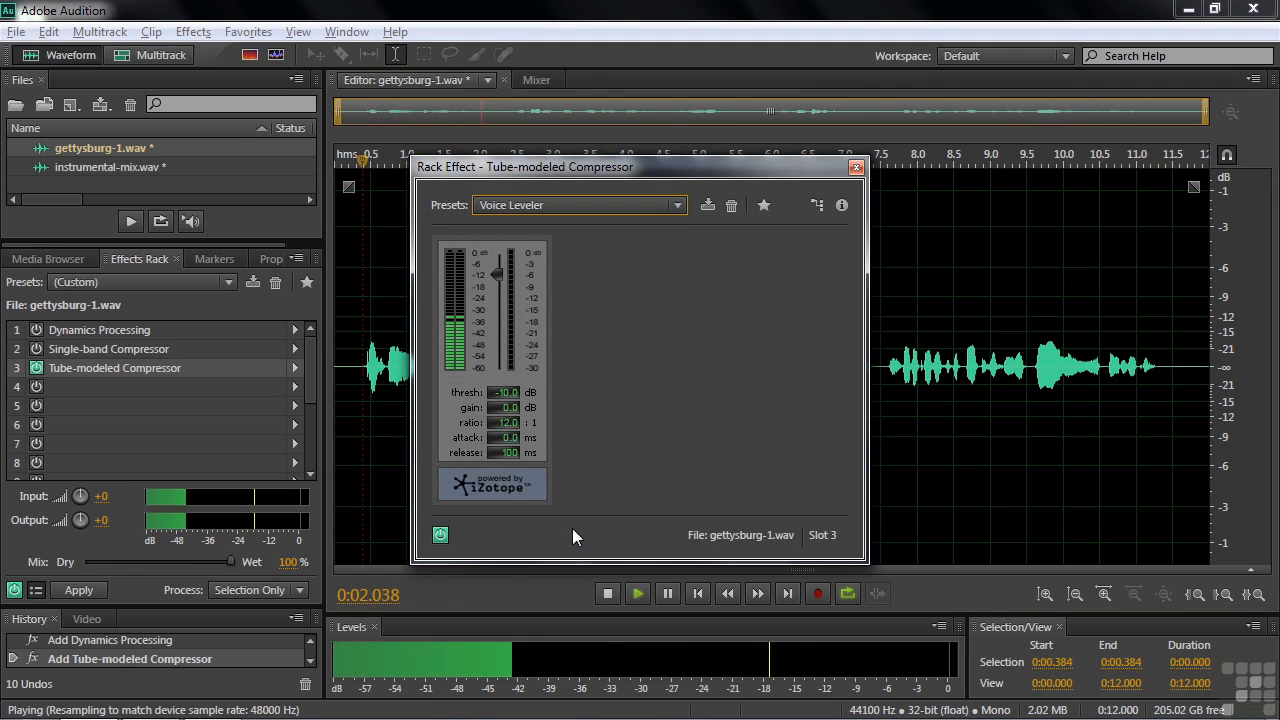
key(space)
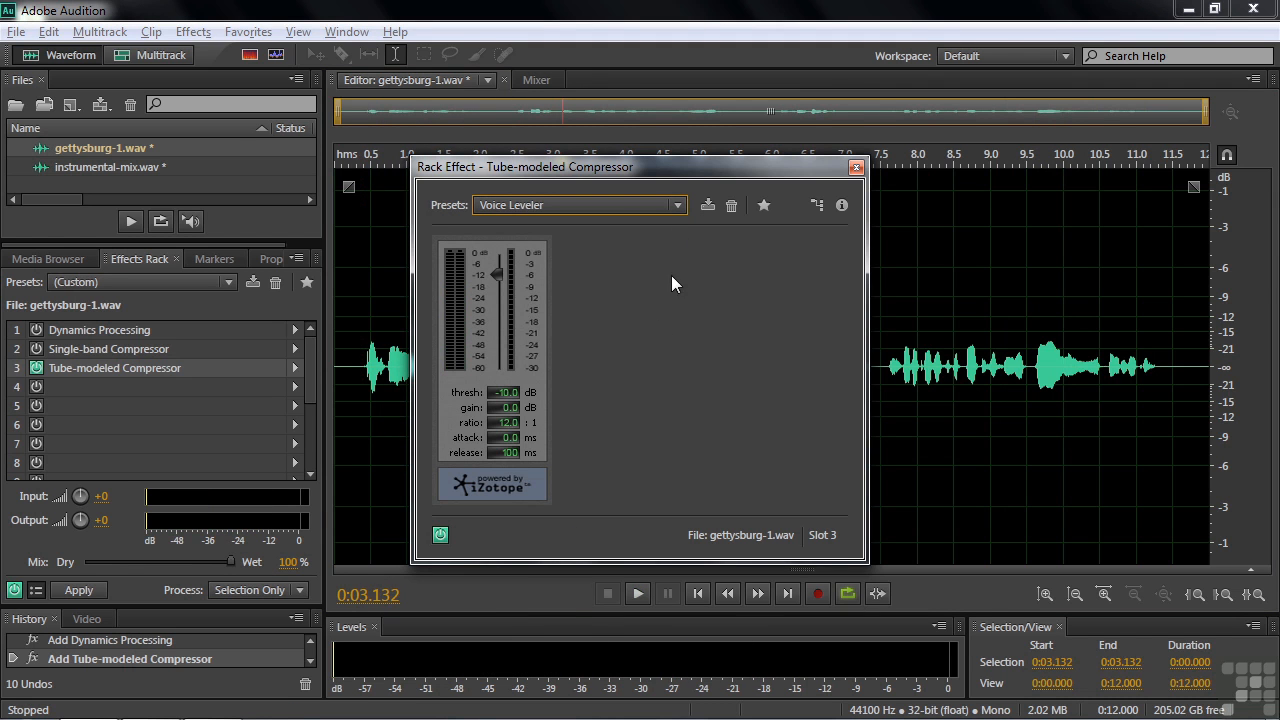
- Switch to the Vocal Attacker preset and play the speech from its start to hear it
click(678, 206)
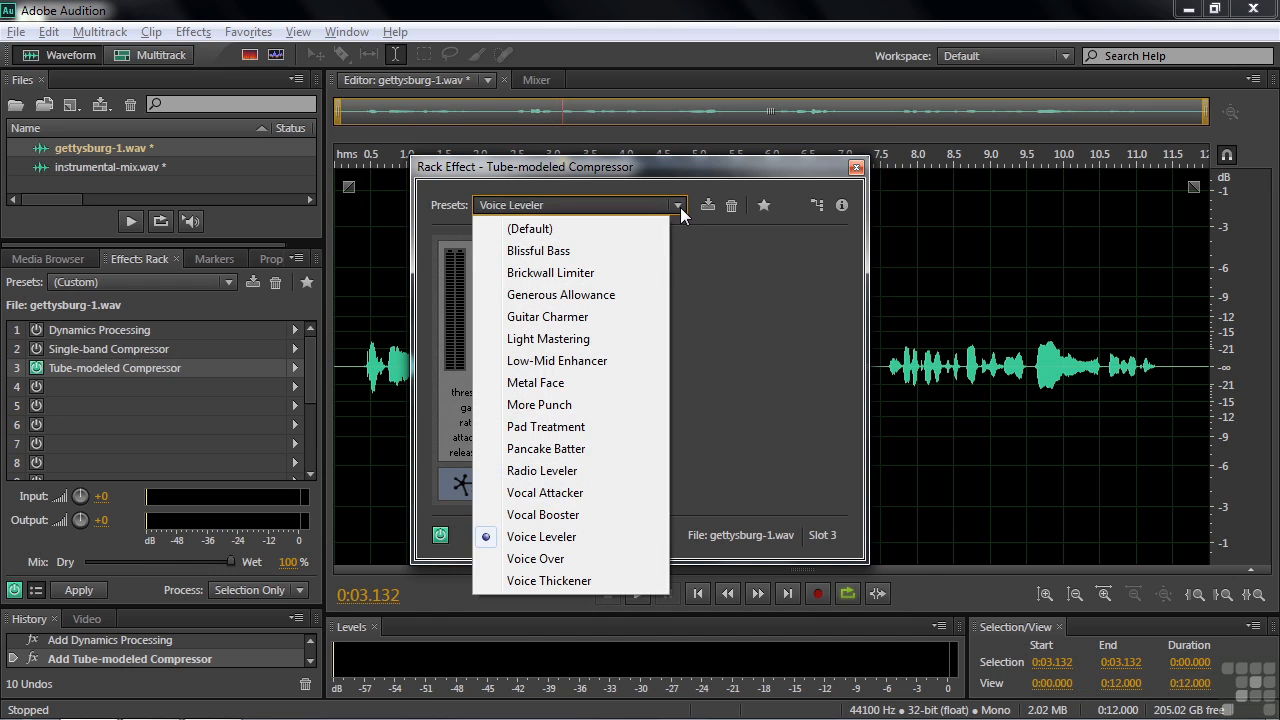
click(545, 492)
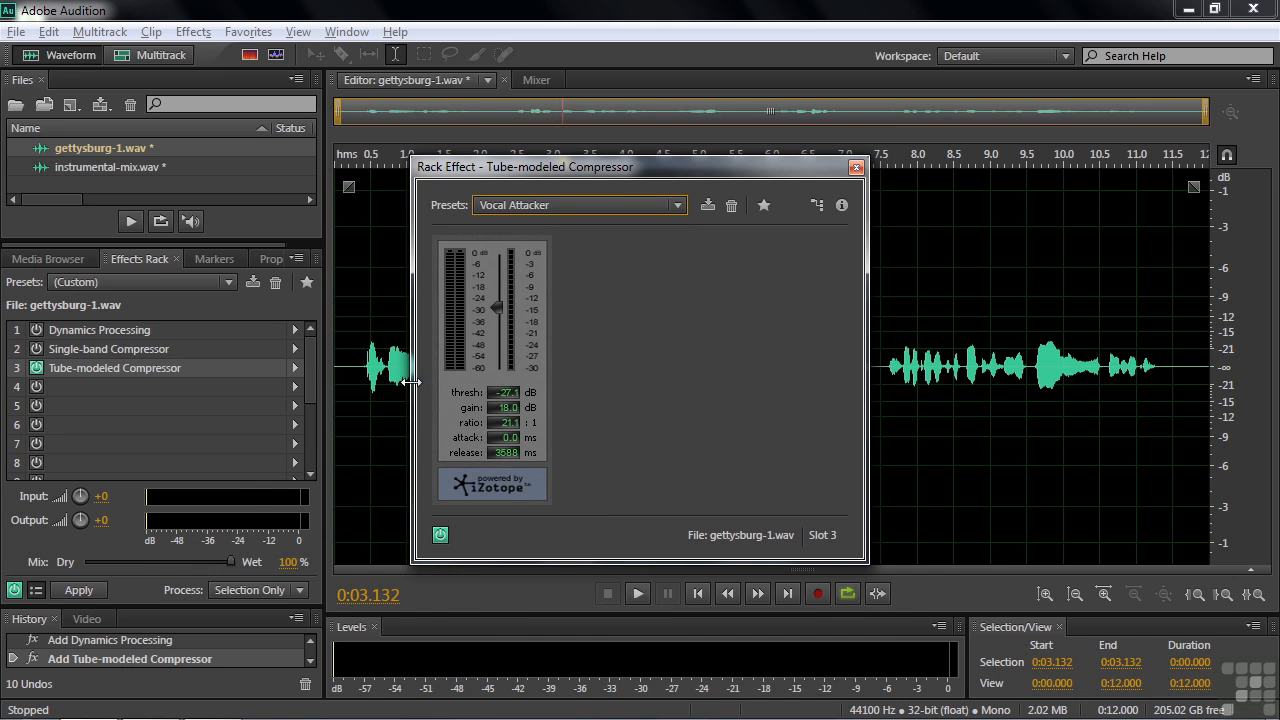
click(362, 358)
key(space)
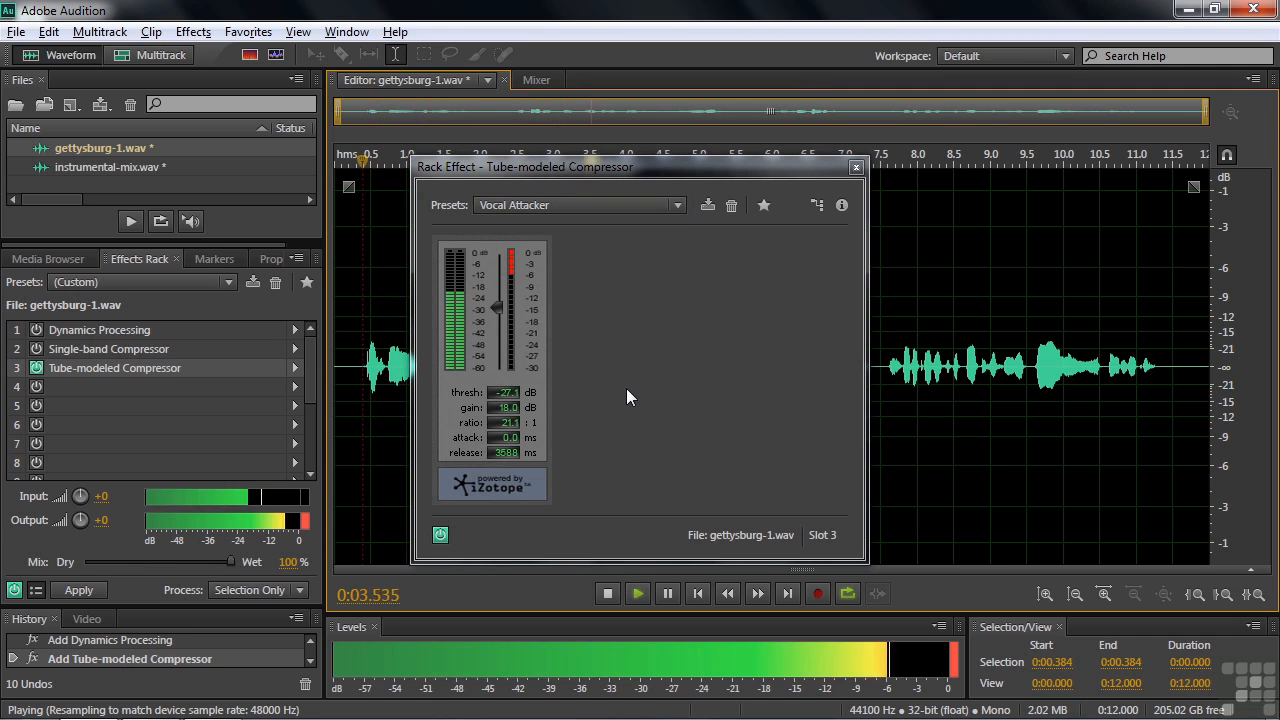
key(space)
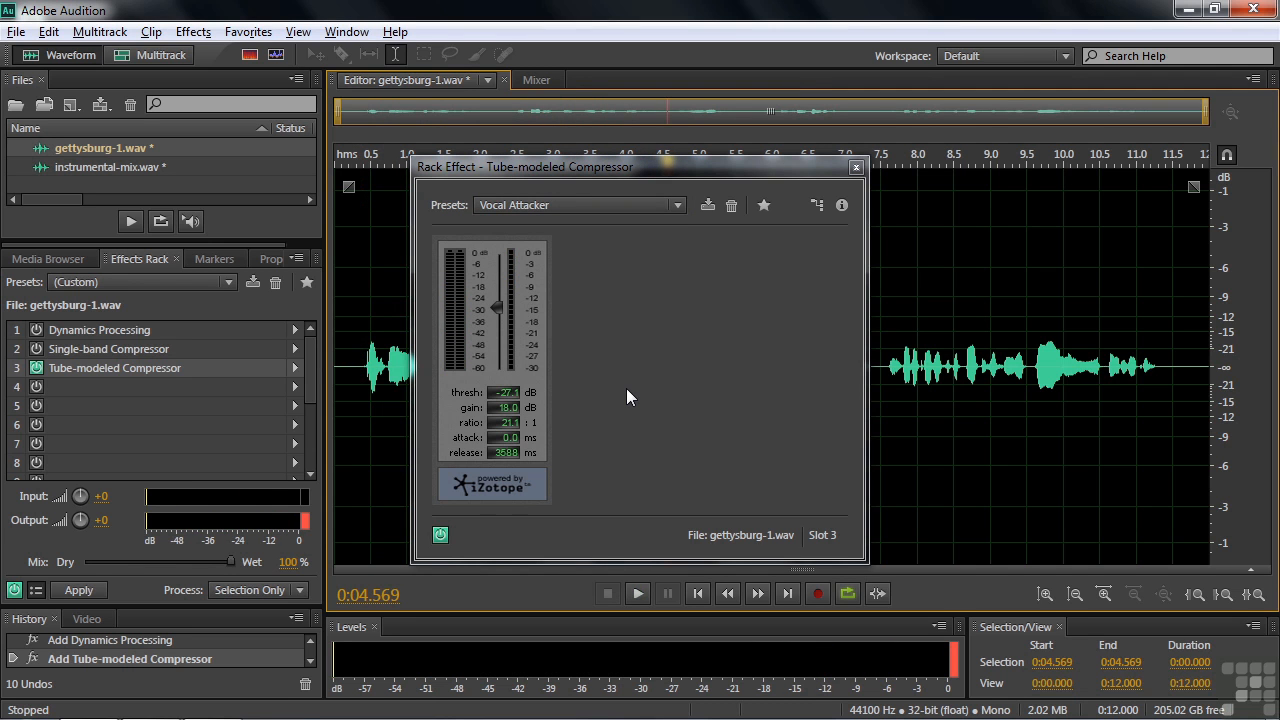
key(space)
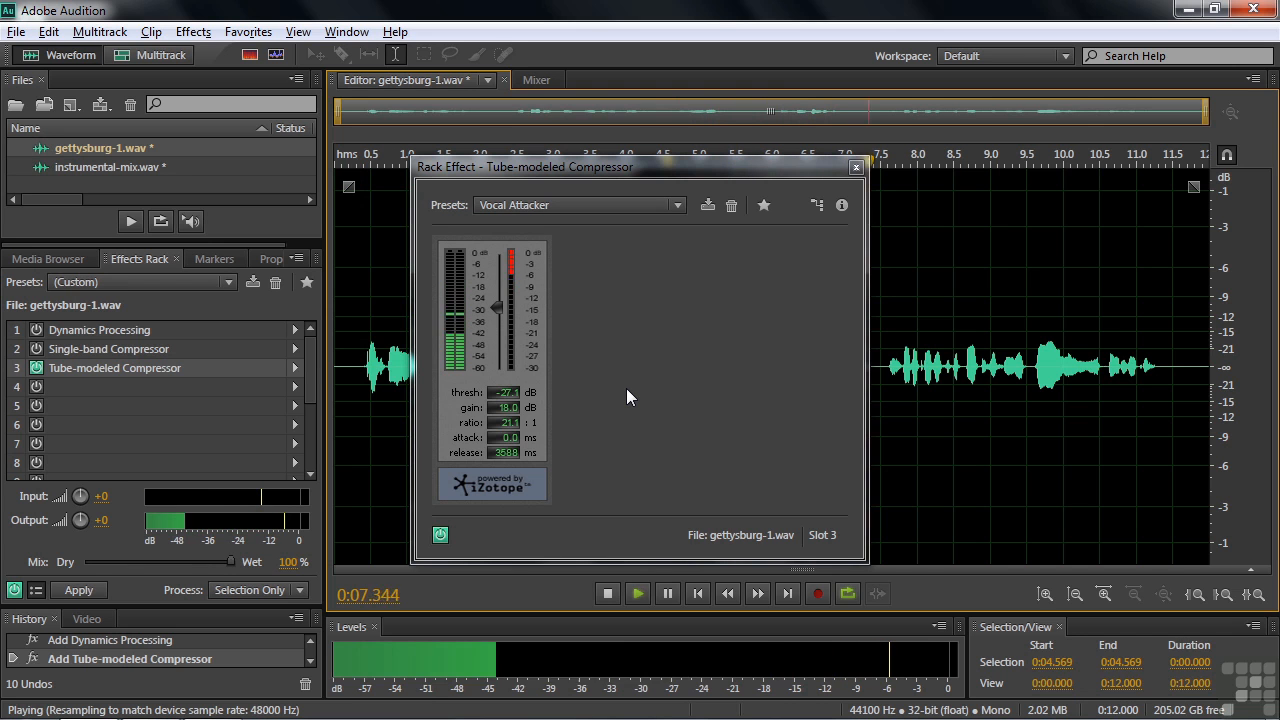
key(space)
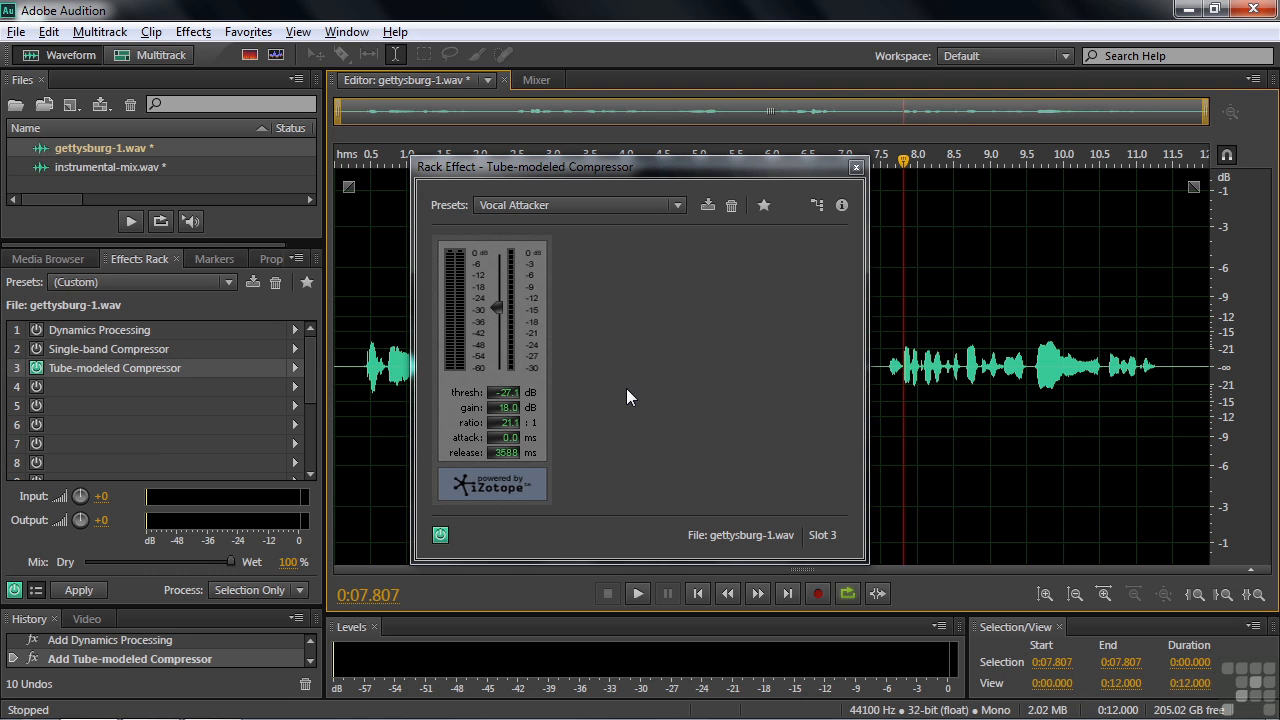
- Keep Vocal Attacker and close the Tube-modeled Compressor window
click(677, 205)
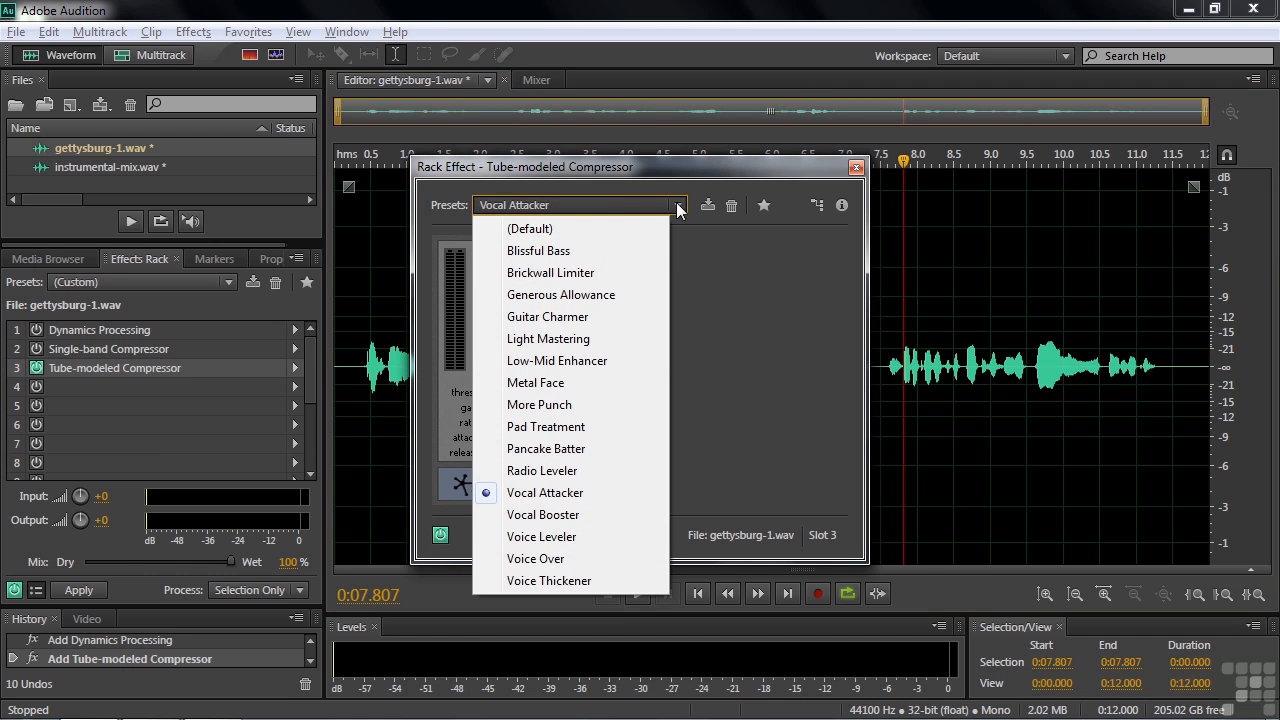
click(710, 275)
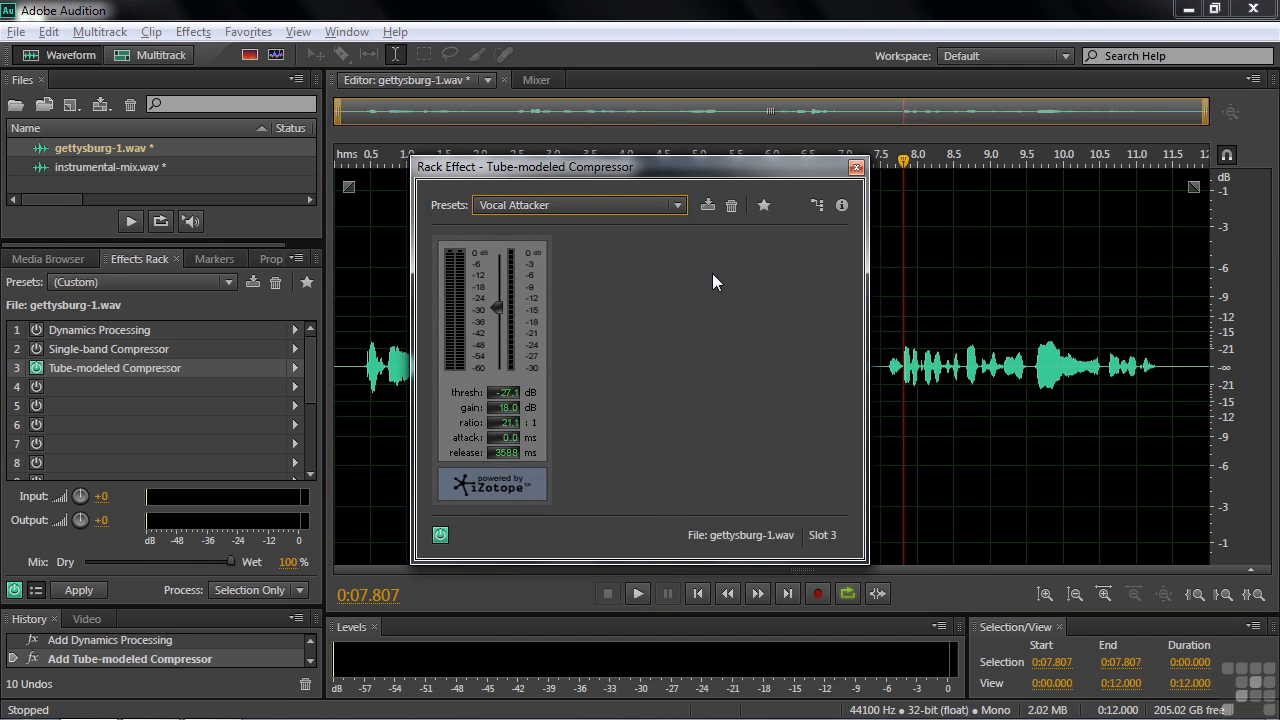
click(856, 167)
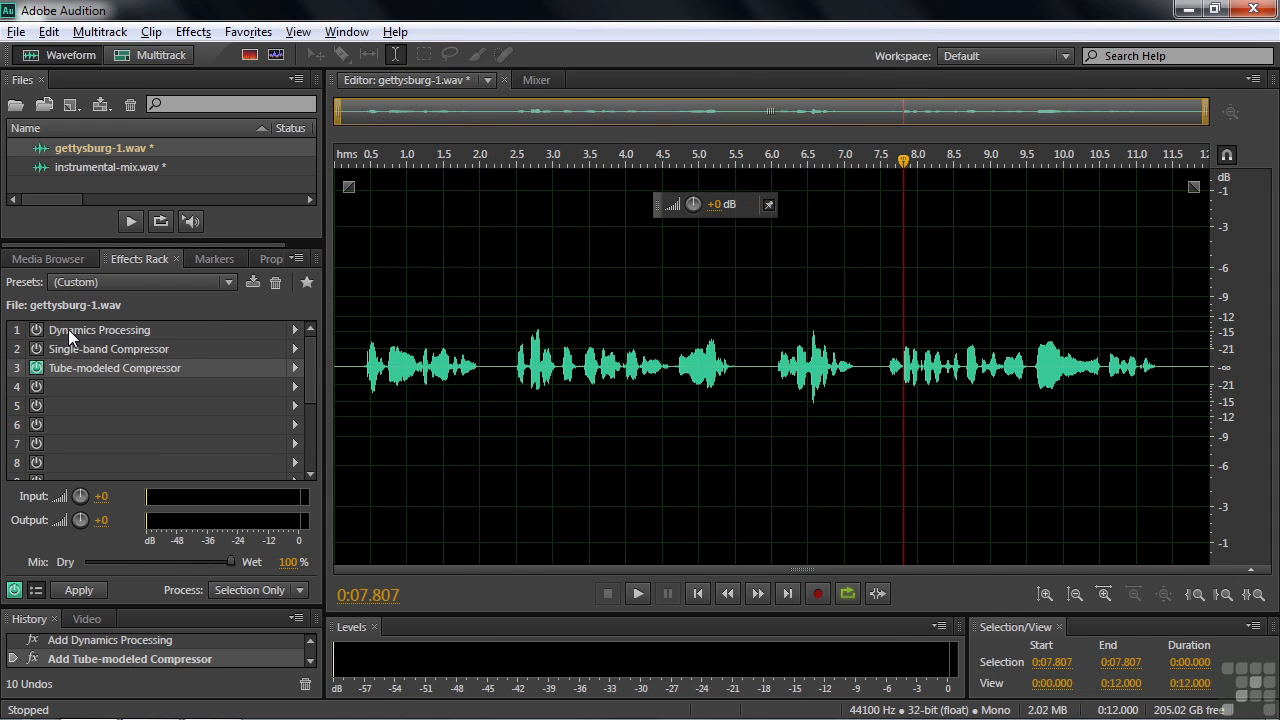
- Open and enable Dynamics Processing, then play the speech with its Rock Vocal preset
double_click(68, 329)
click(36, 330)
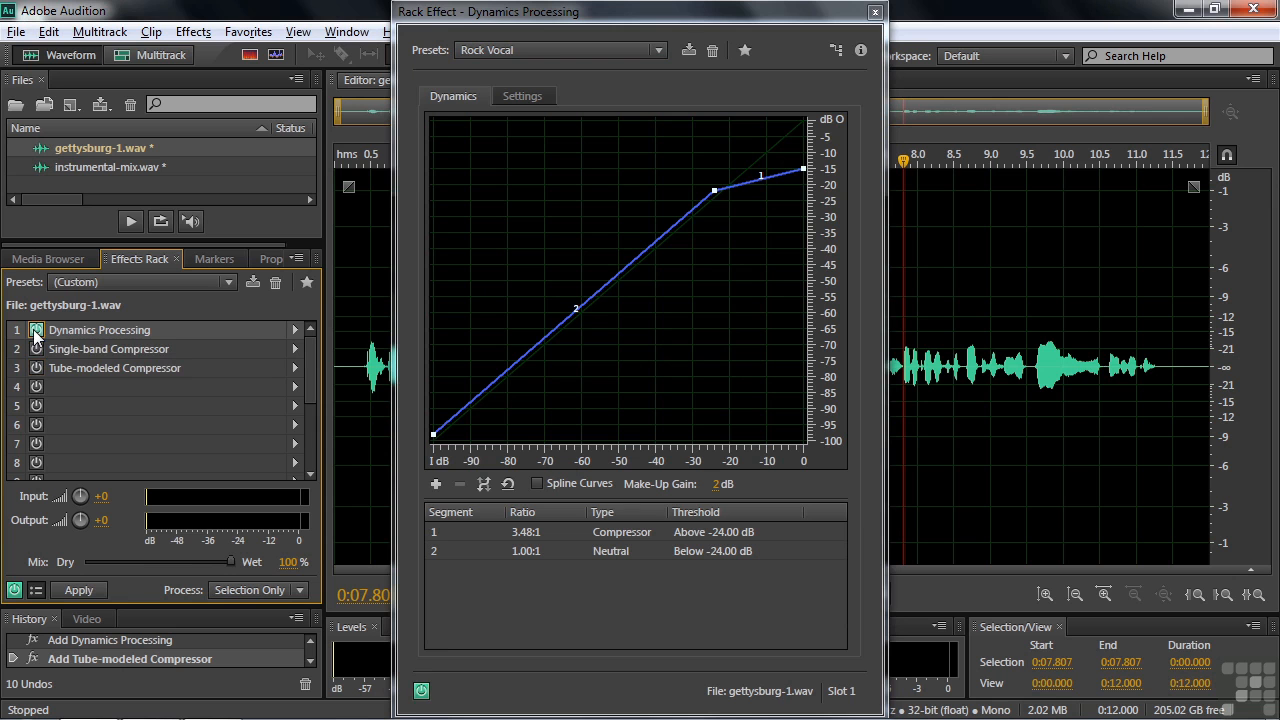
click(658, 52)
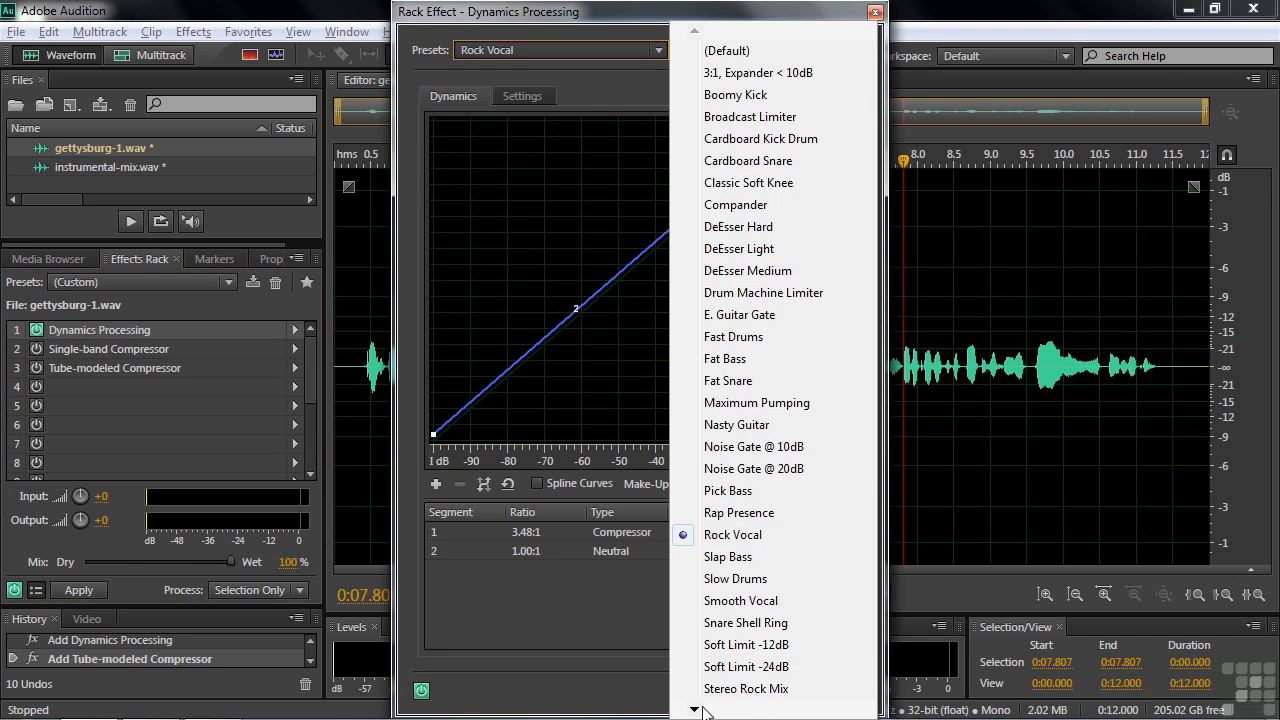
click(360, 392)
key(space)
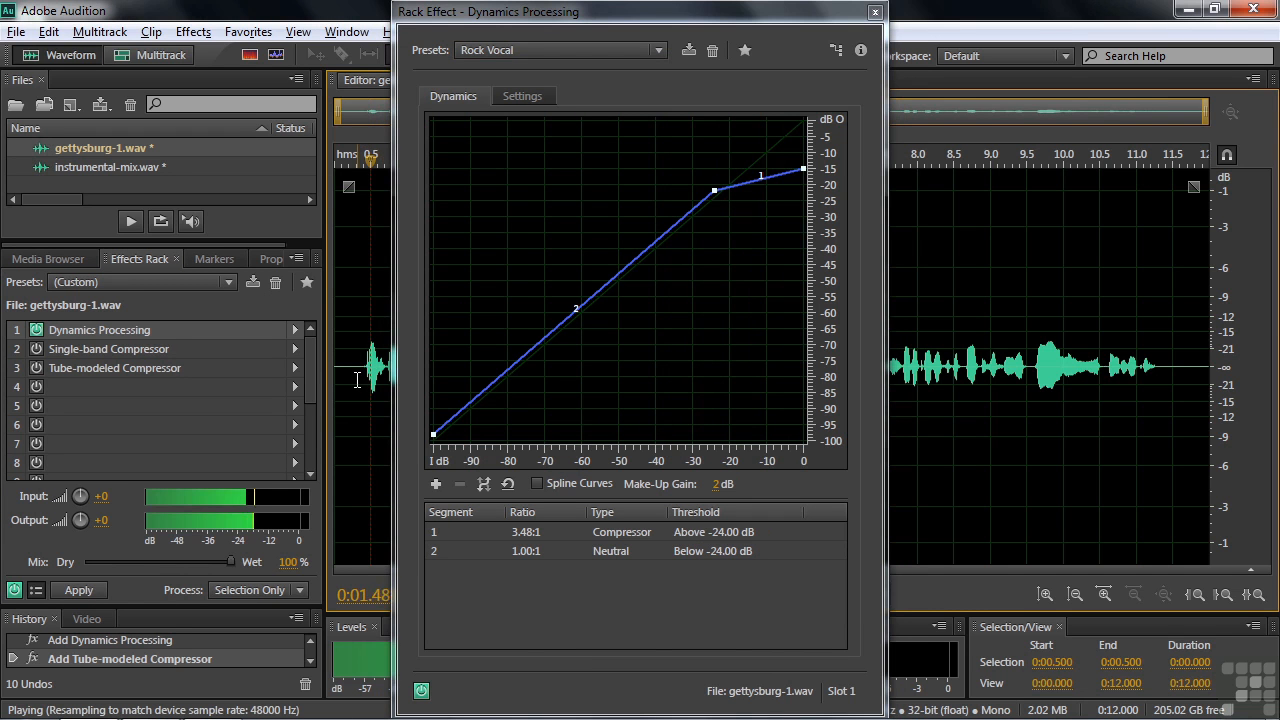
key(space)
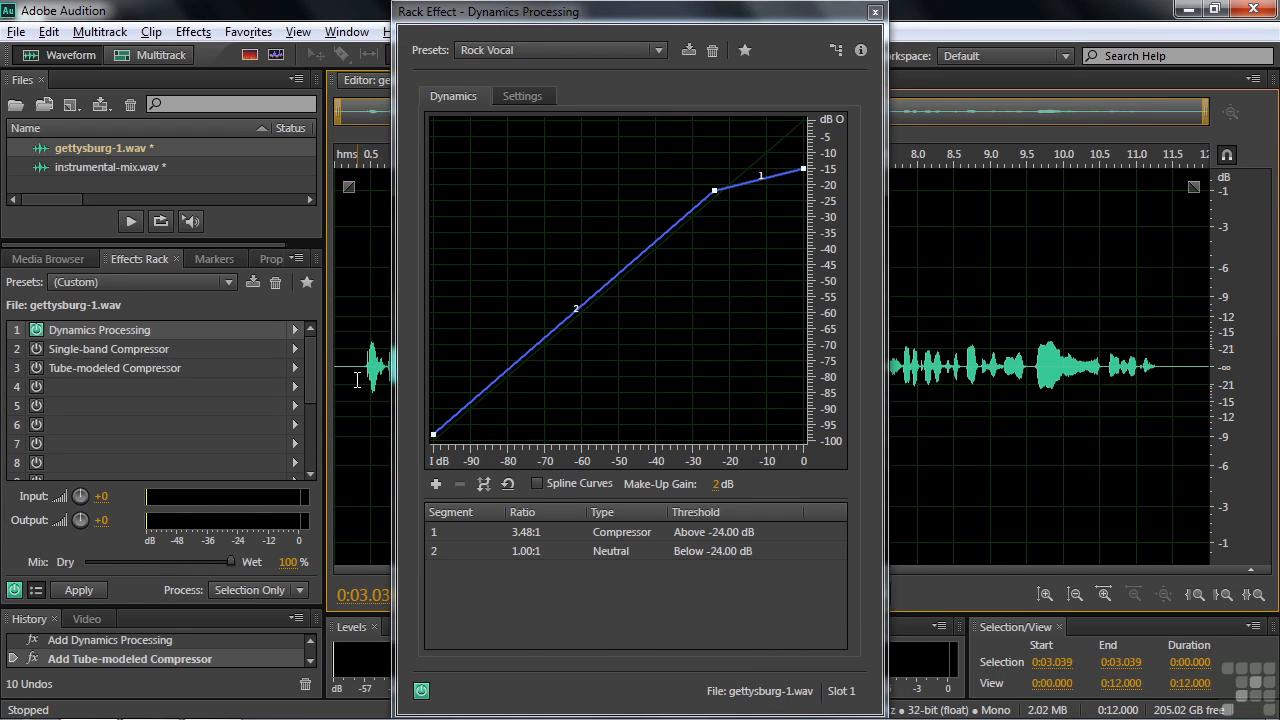
- Switch to the Voice Over preset, audition it on the speech, and close the window
click(660, 50)
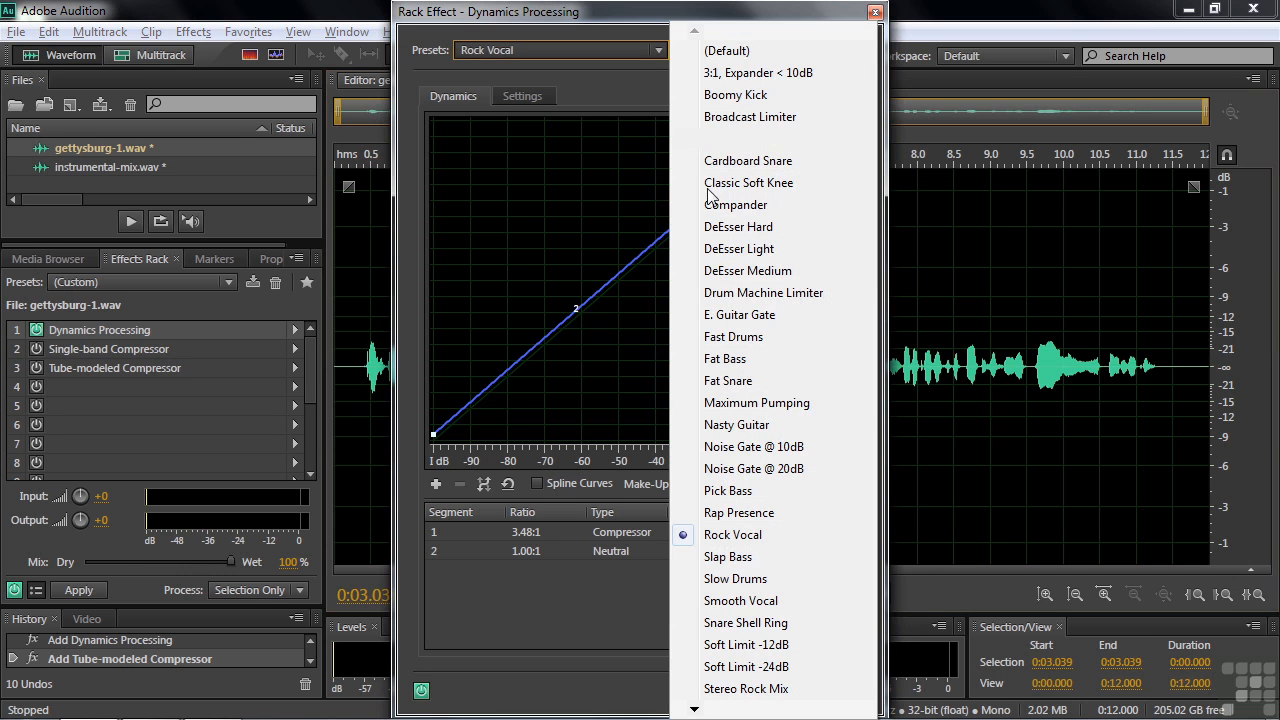
mouse_move(709, 716)
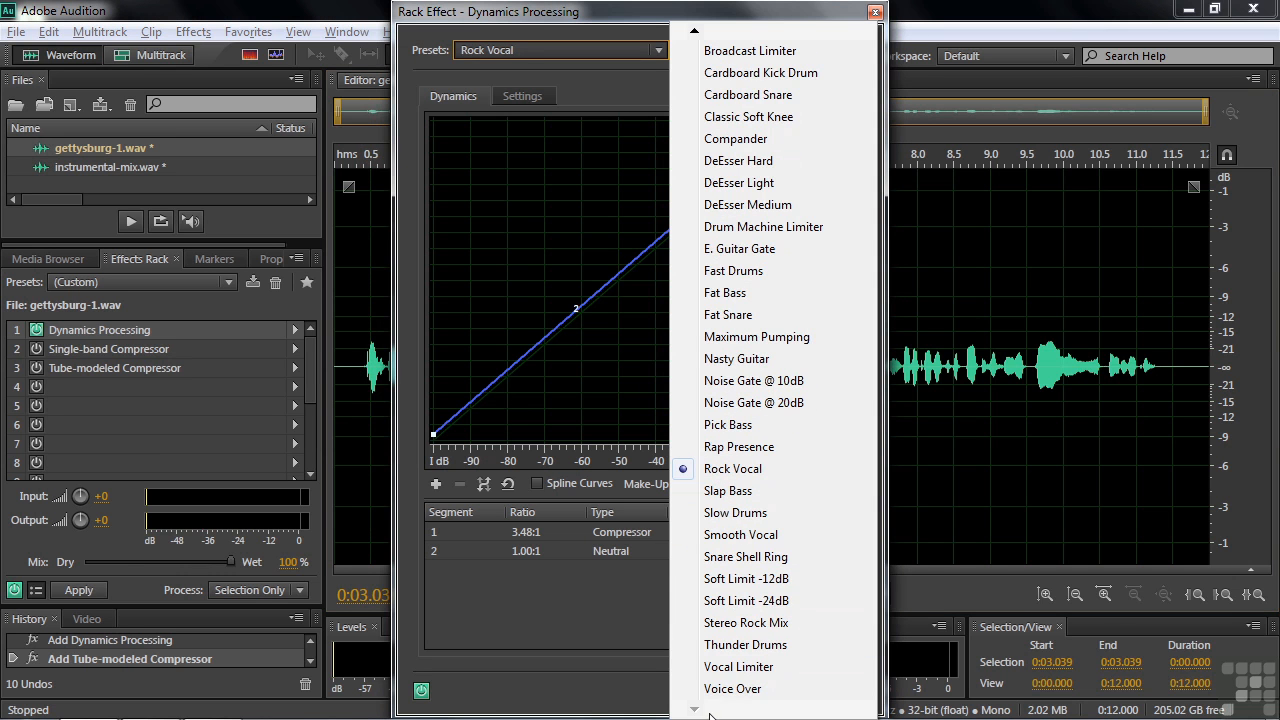
click(724, 689)
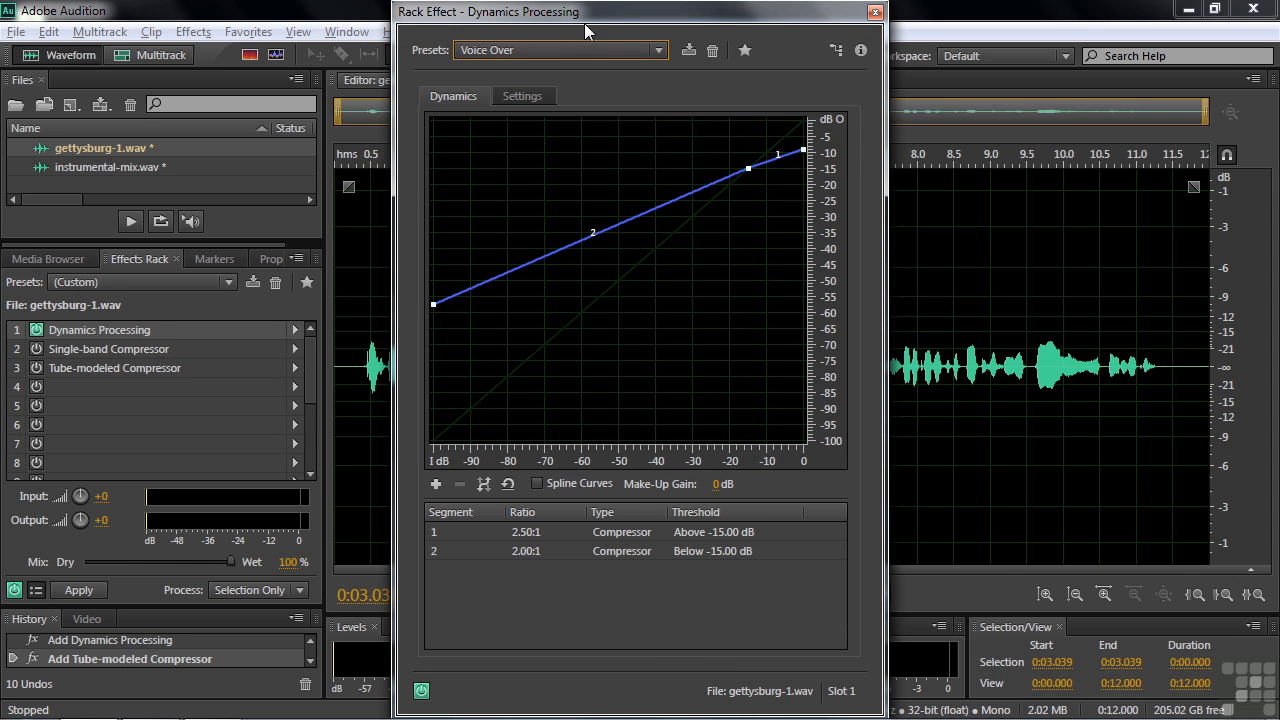
click(368, 367)
key(space)
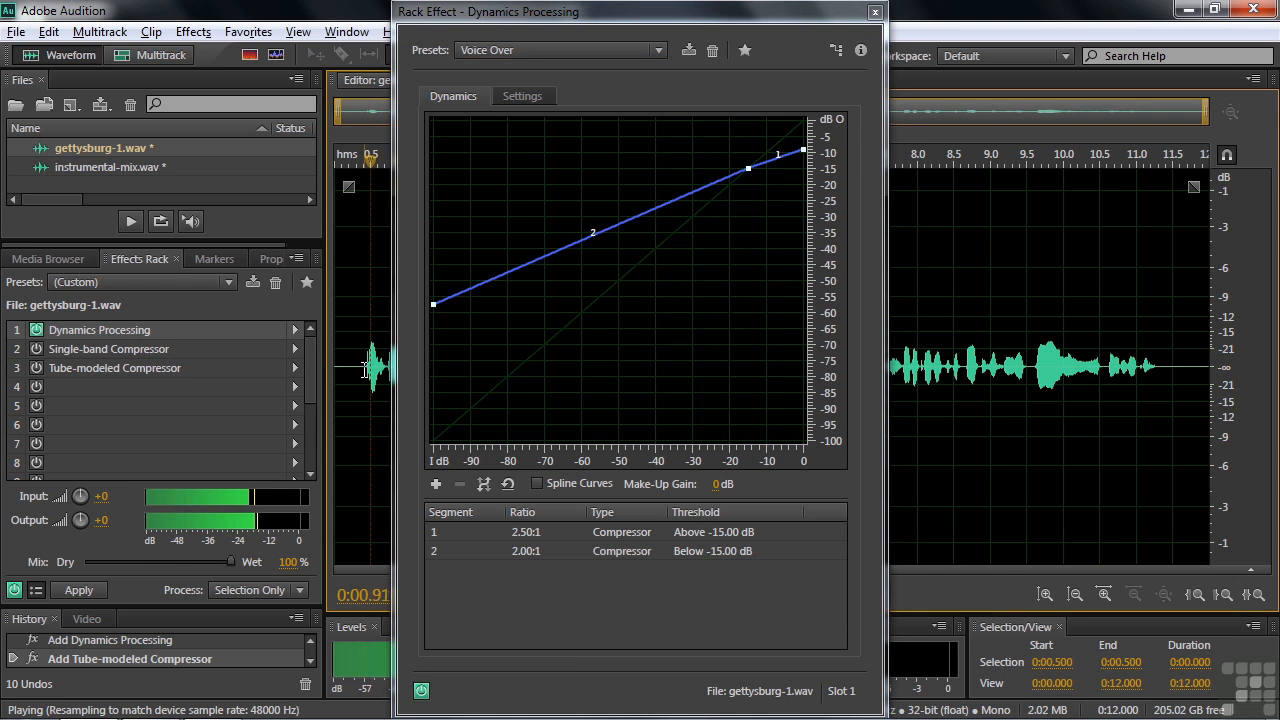
key(space)
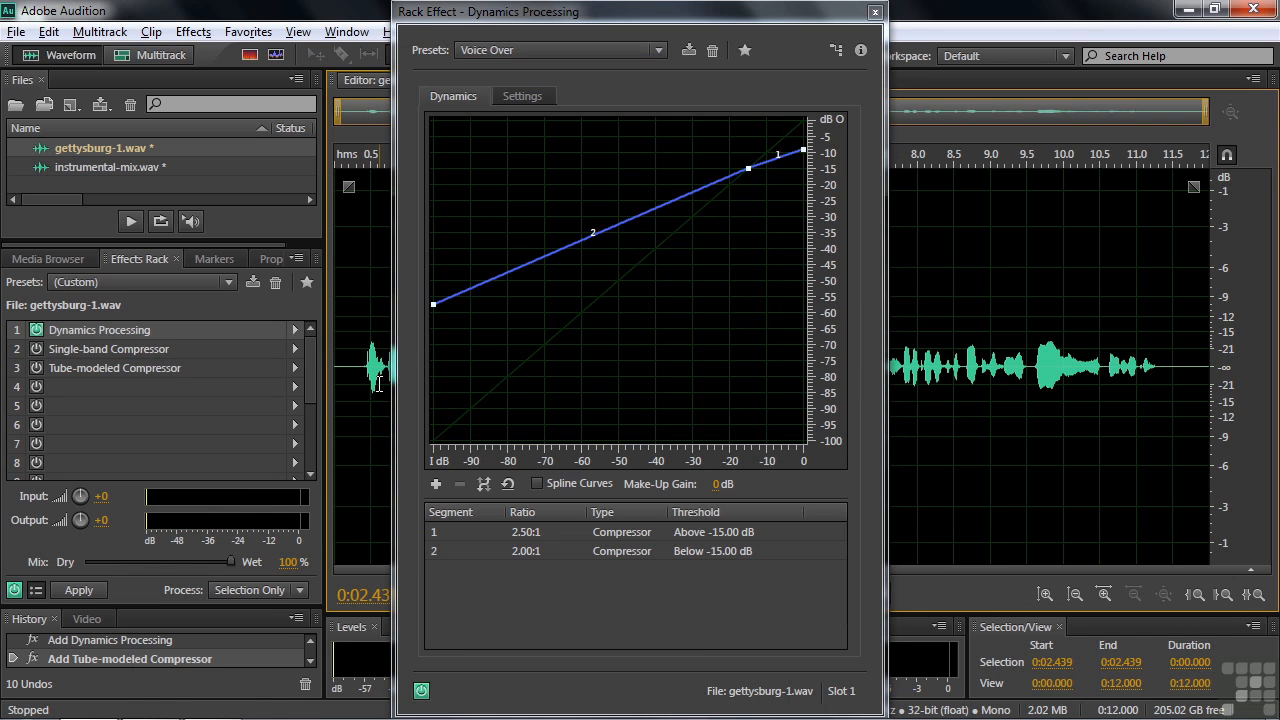
key(space)
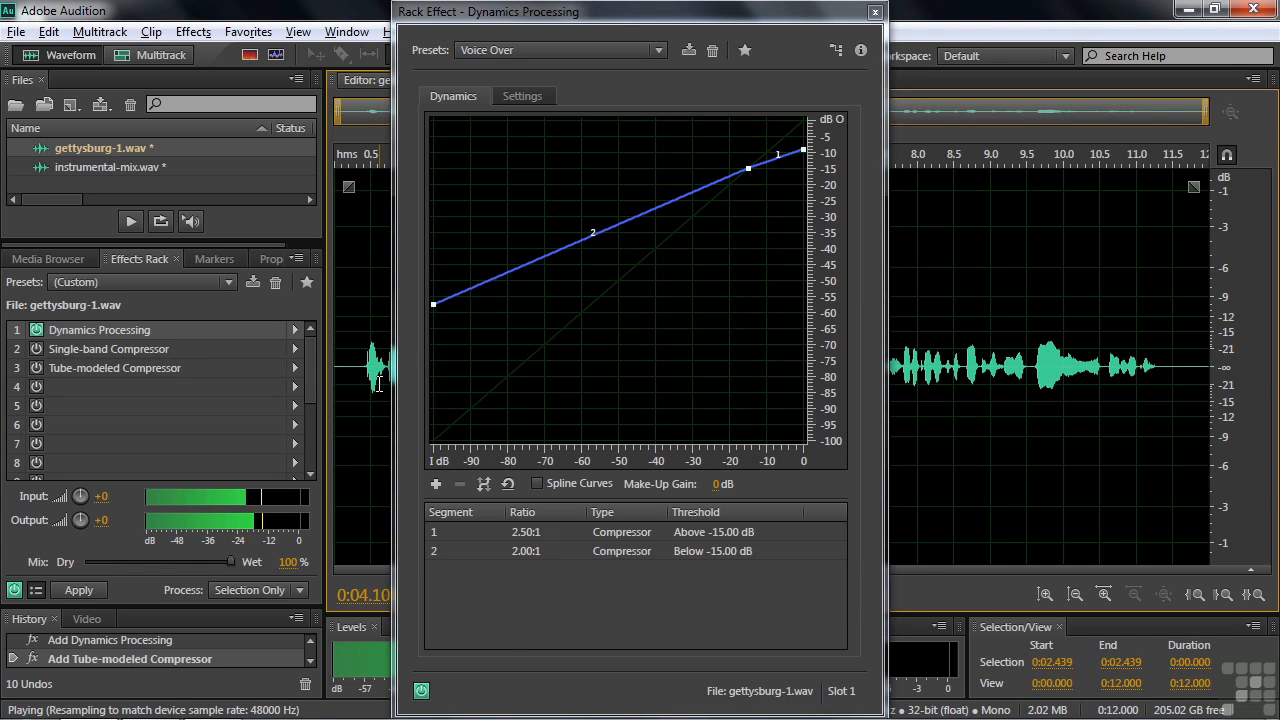
key(space)
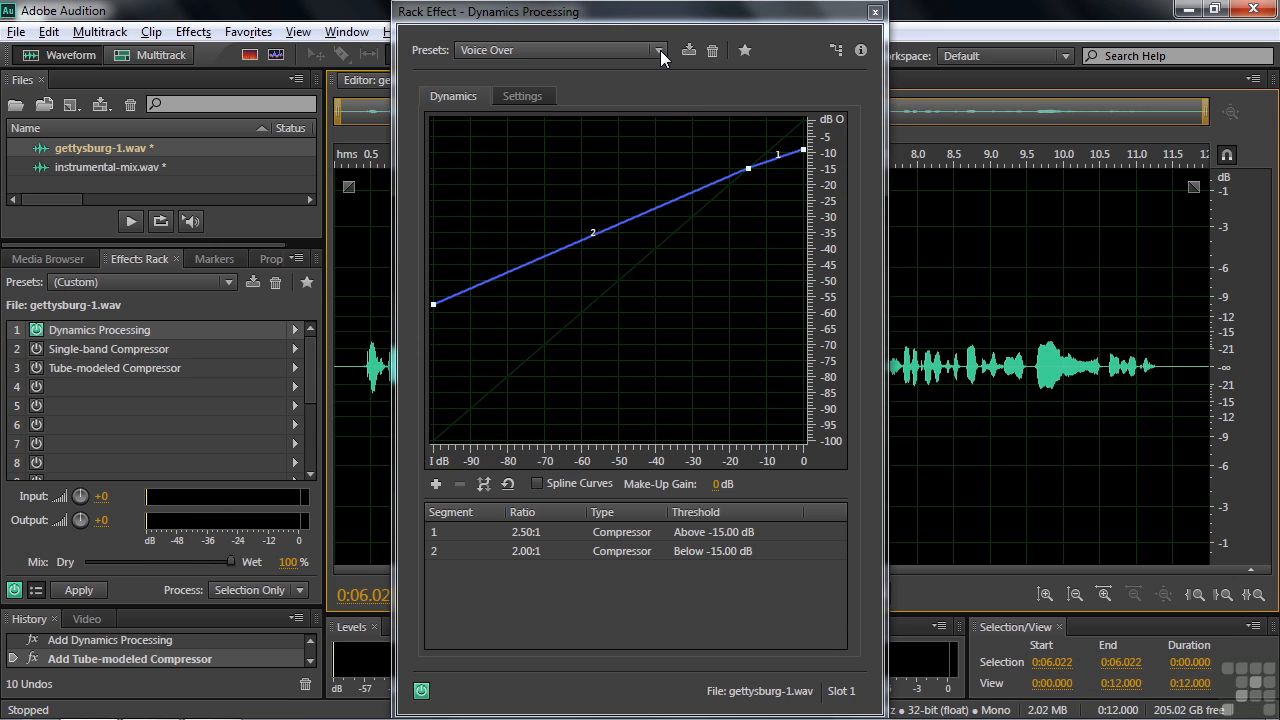
click(878, 13)
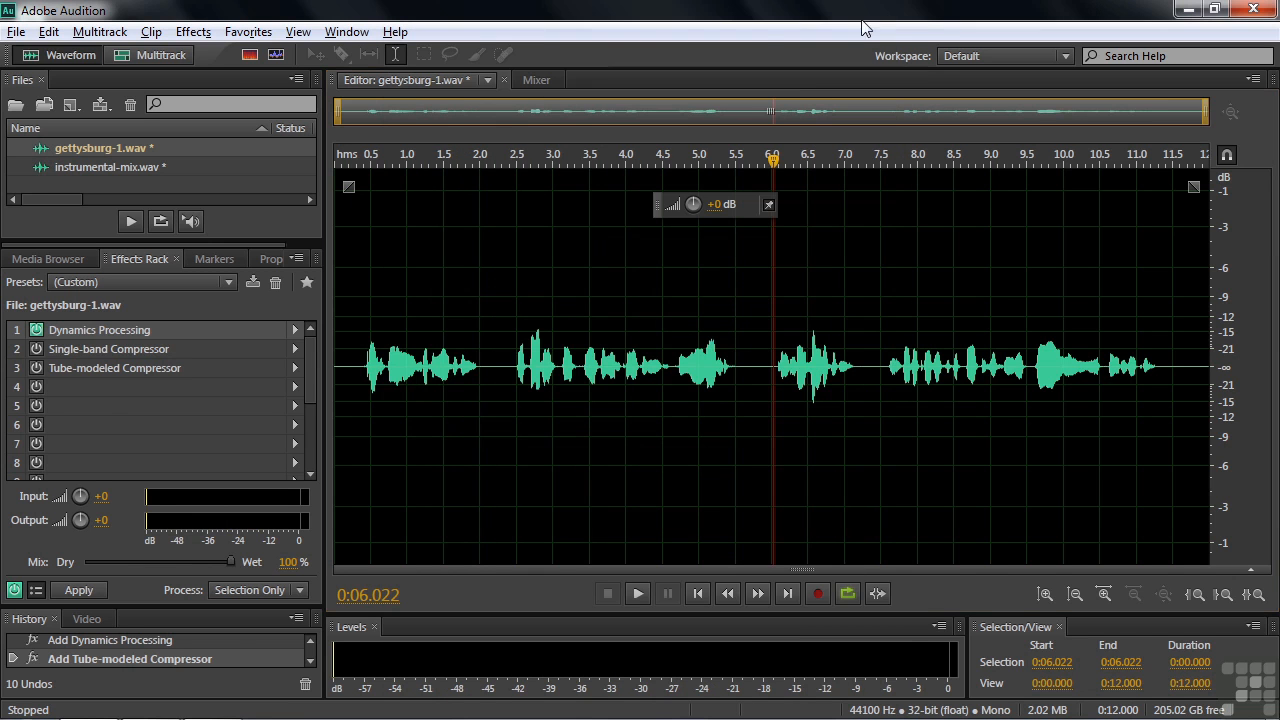
- Bypass Dynamics Processing and audition the speech through the Single-band Compressor alone
double_click(83, 349)
click(36, 330)
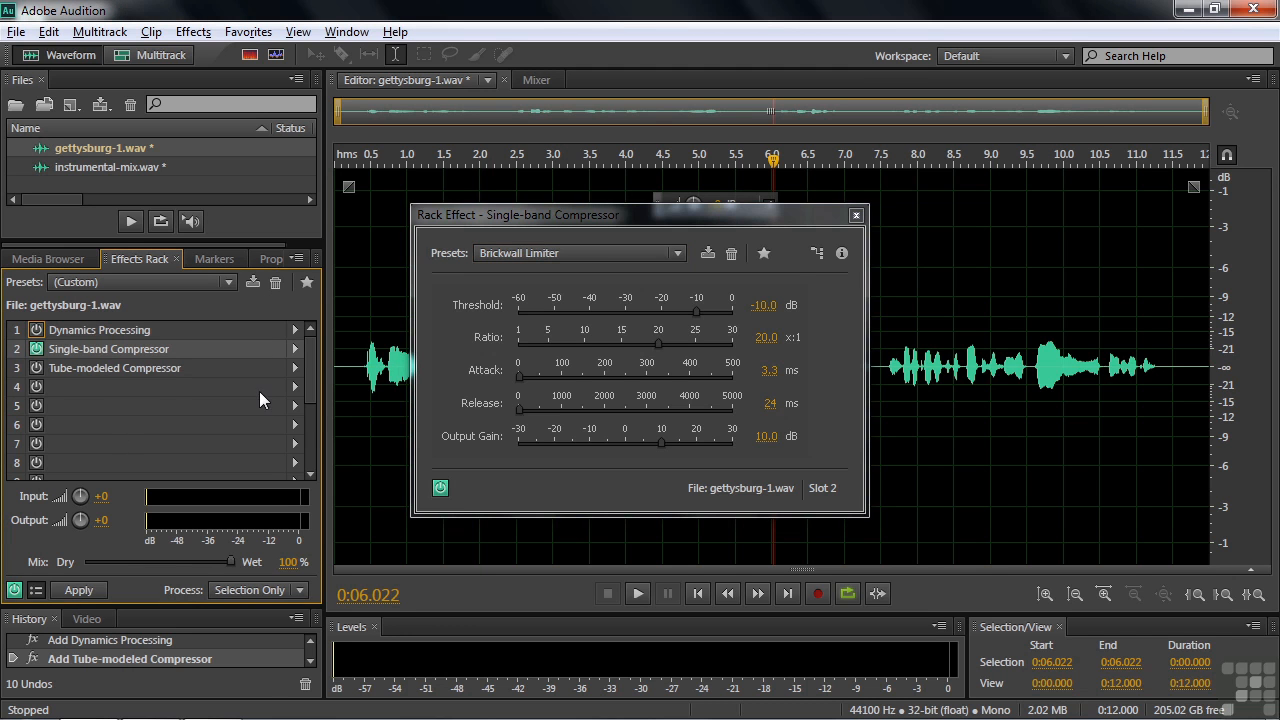
click(357, 368)
key(space)
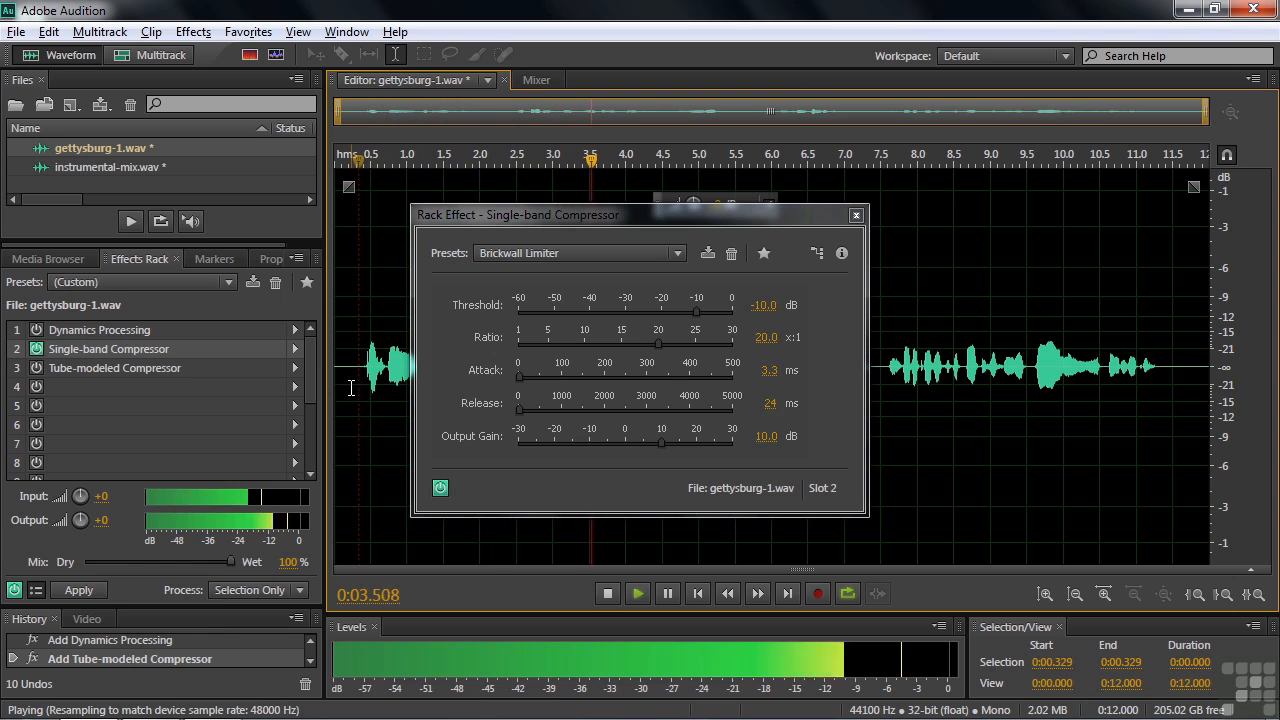
key(space)
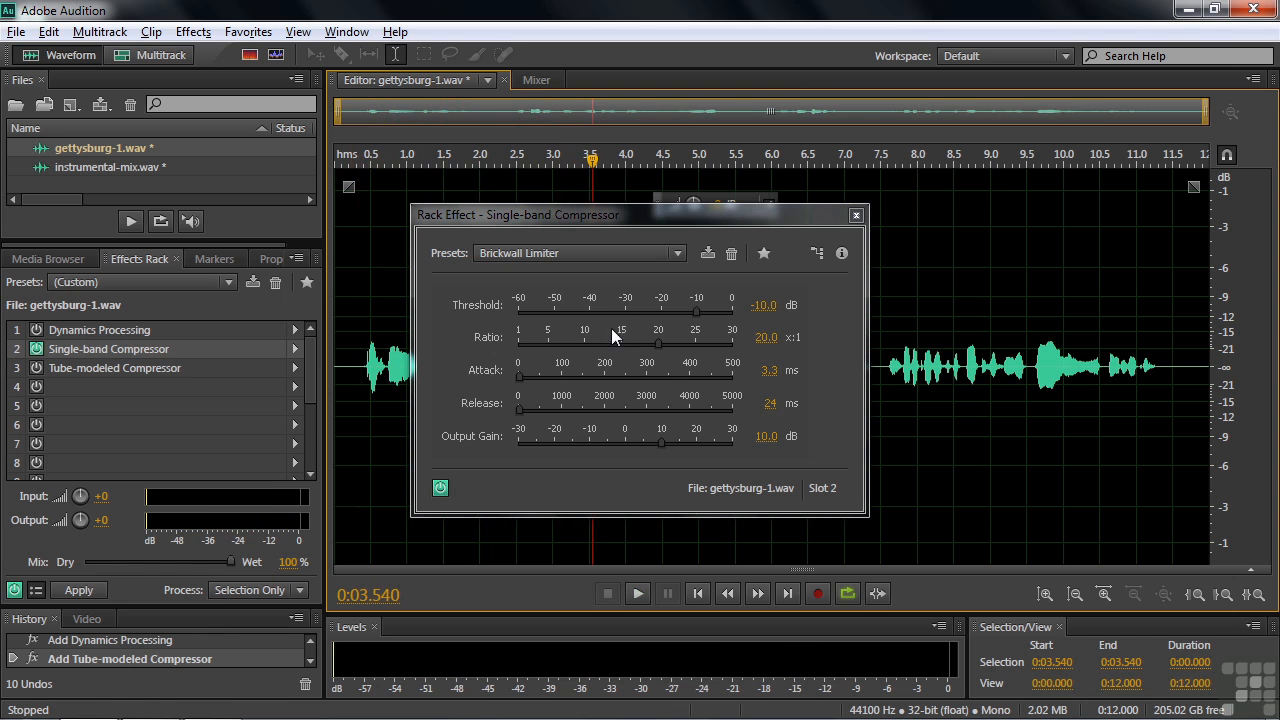
- Apply the Voice Over preset to the Single-band Compressor and play the speech
click(678, 254)
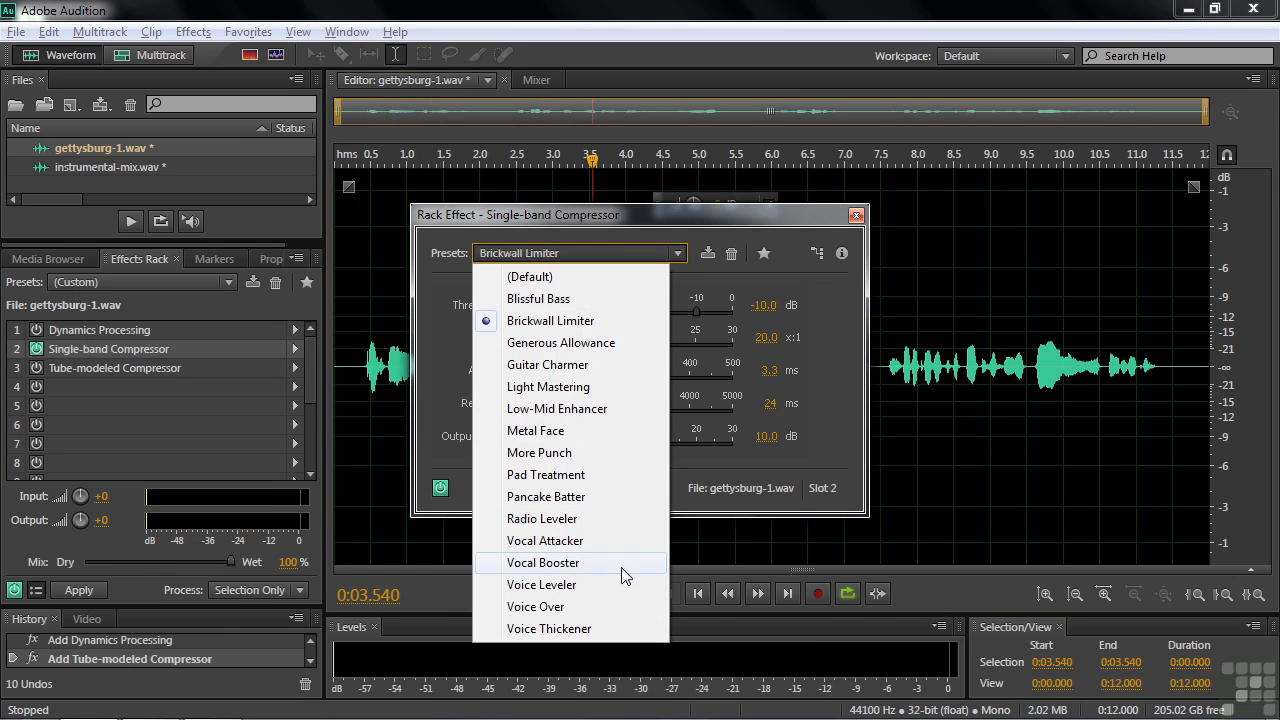
click(556, 607)
click(357, 368)
key(space)
key(space)
drag(715, 215, 715, 205)
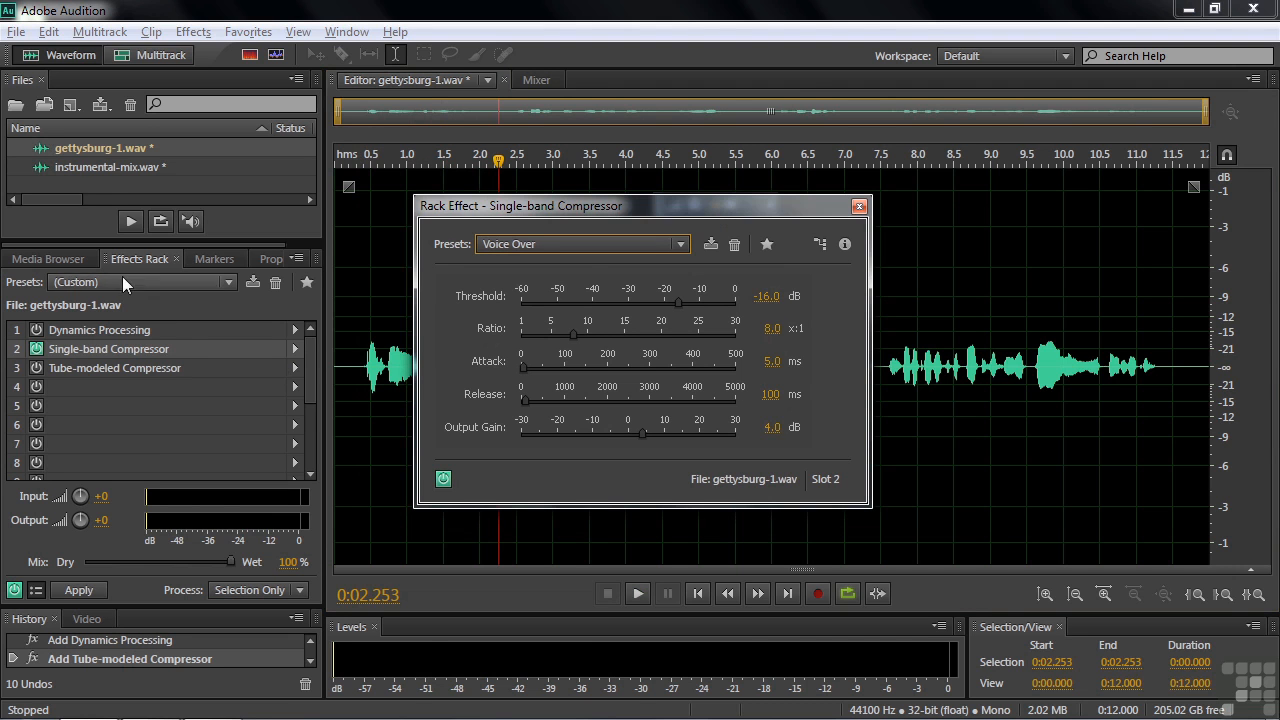
double_click(83, 168)
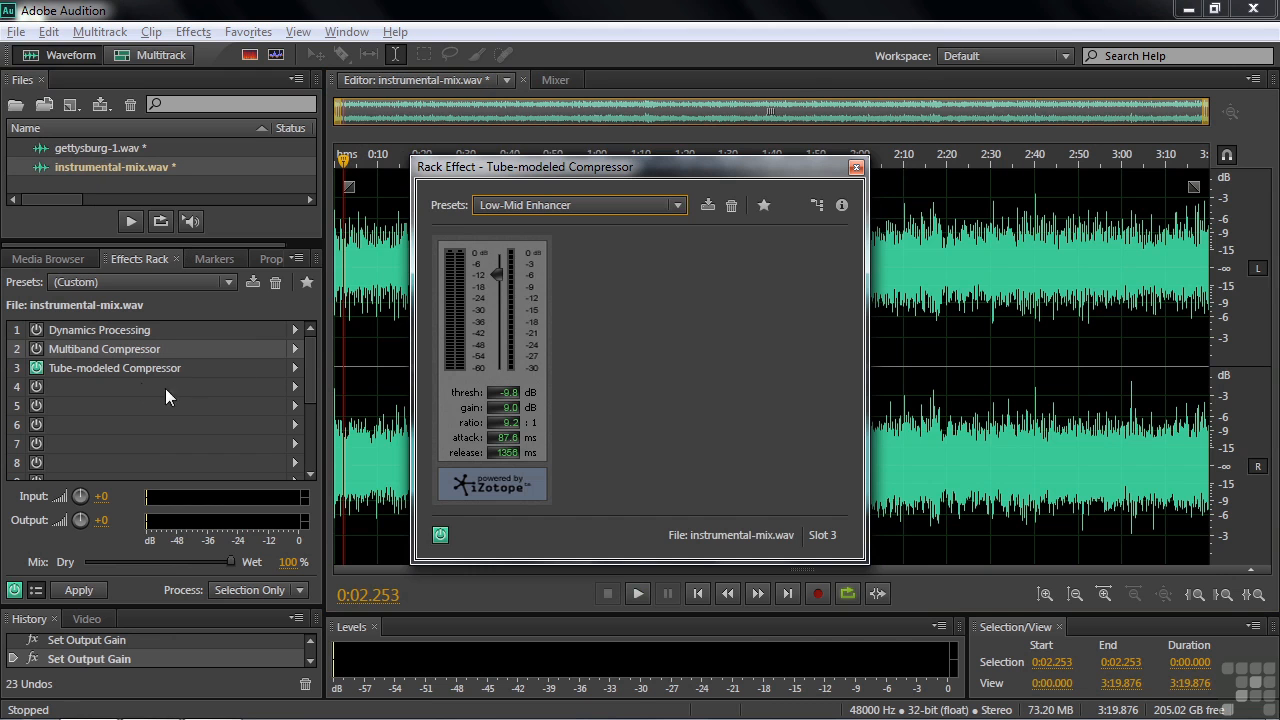
- Check the Dynamics Processing Settings tab, then switch on the Pop Master Multiband Compressor
double_click(92, 349)
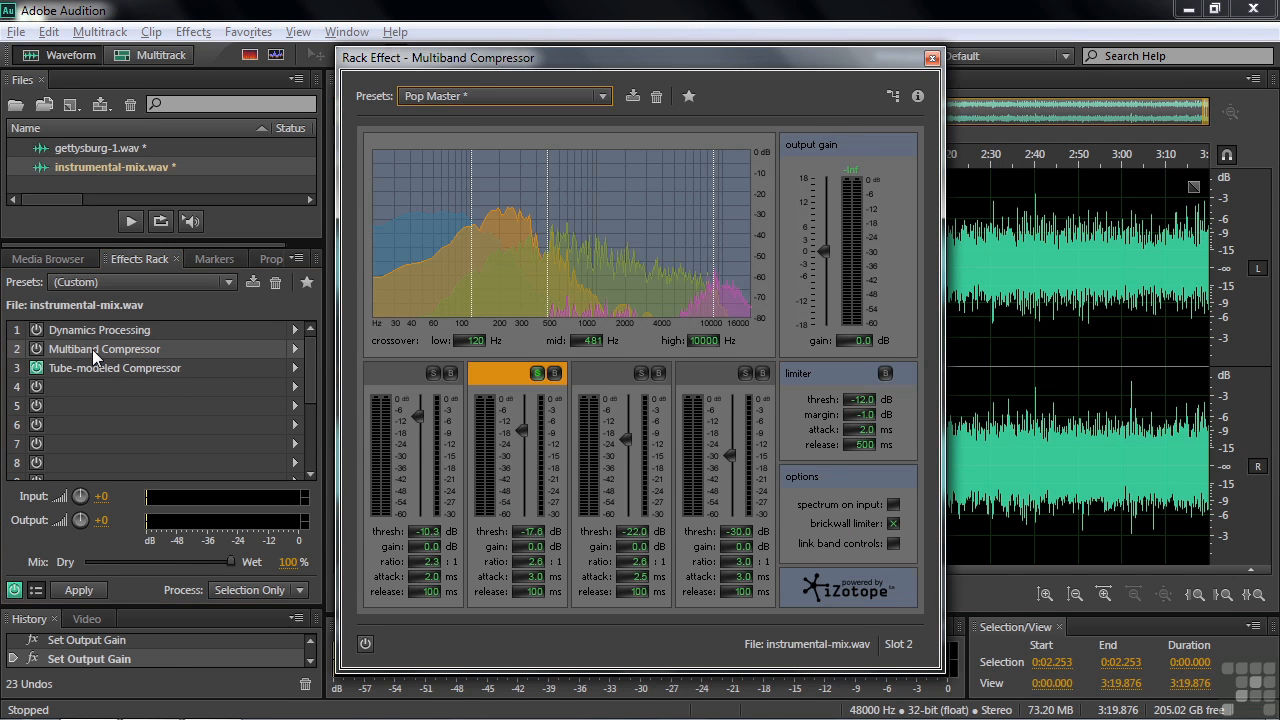
double_click(96, 330)
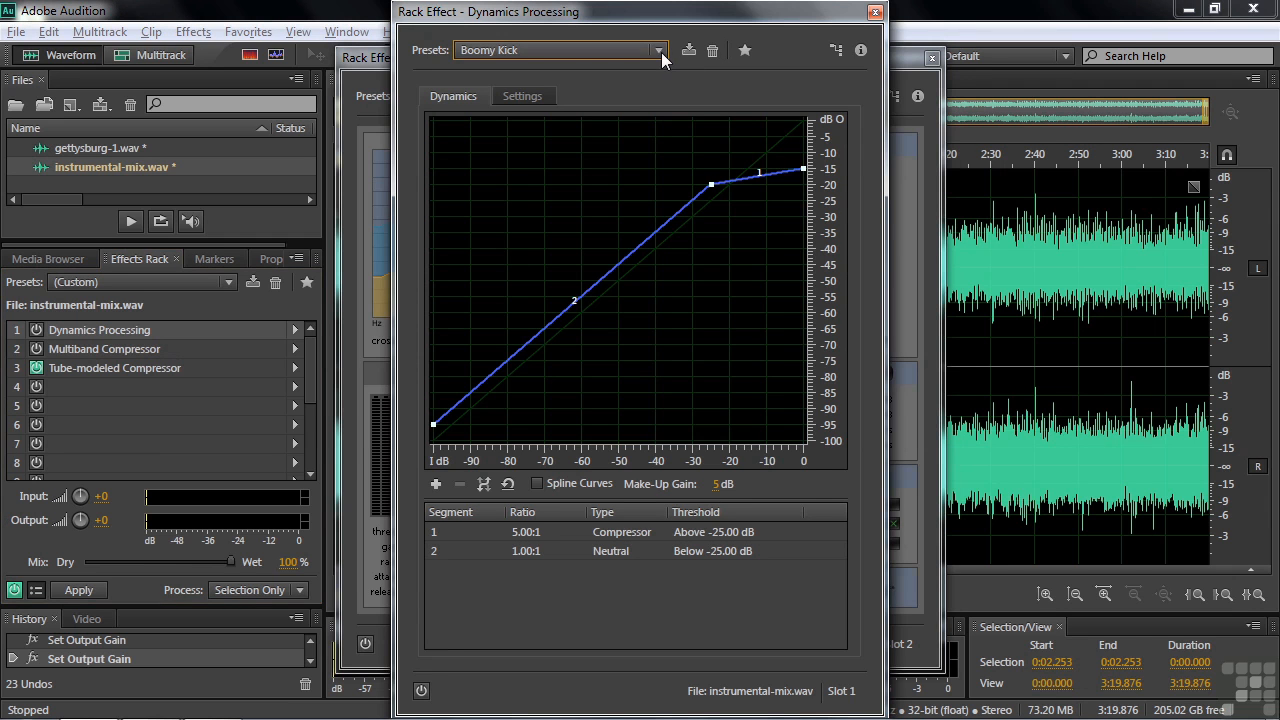
click(540, 96)
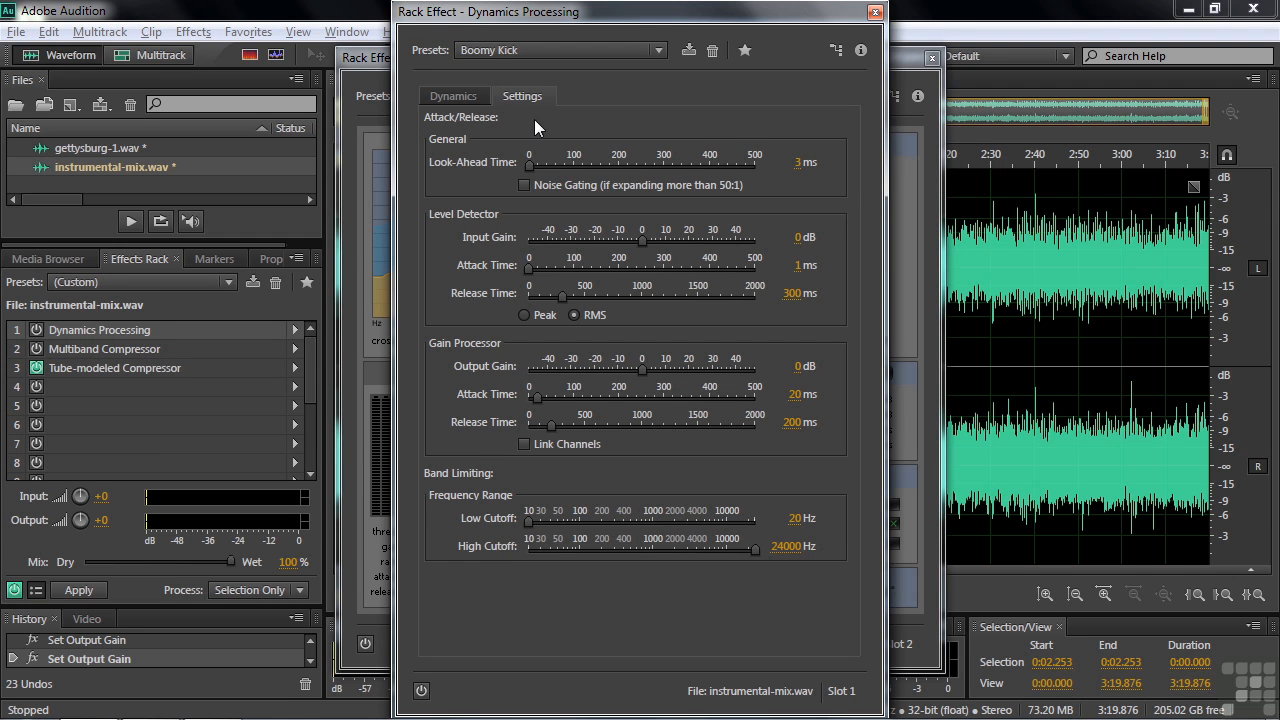
double_click(72, 348)
click(37, 349)
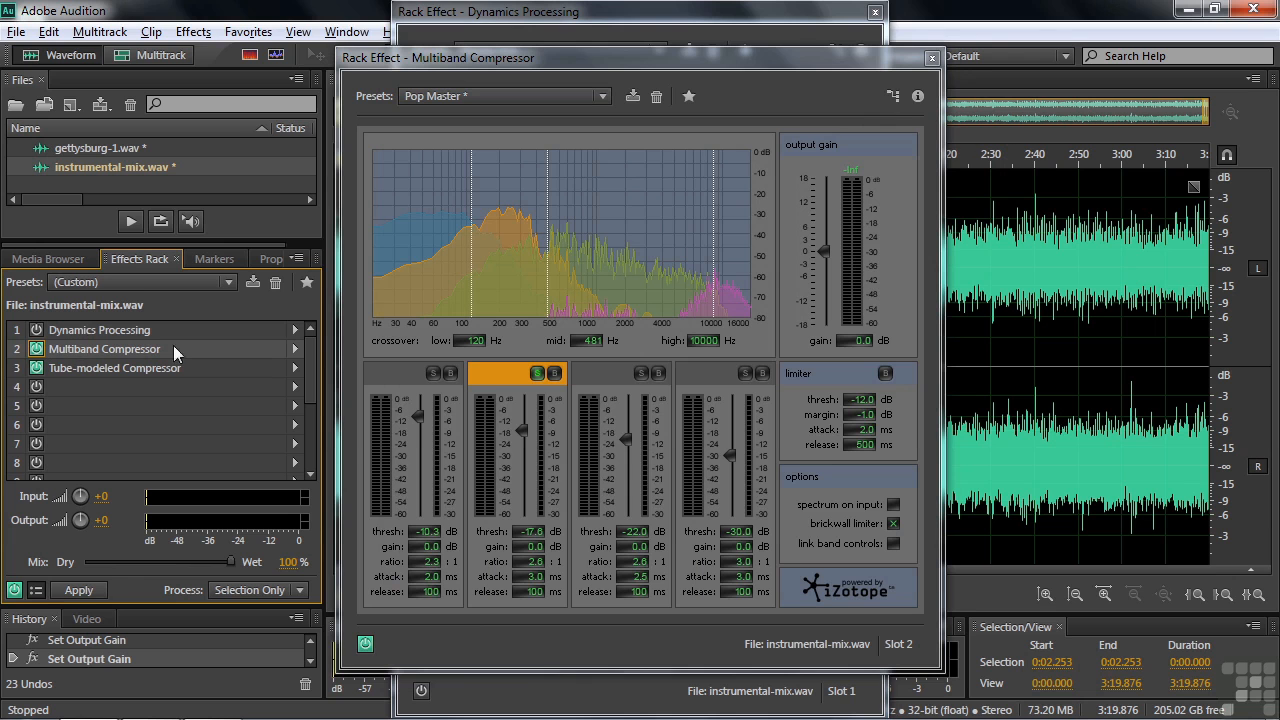